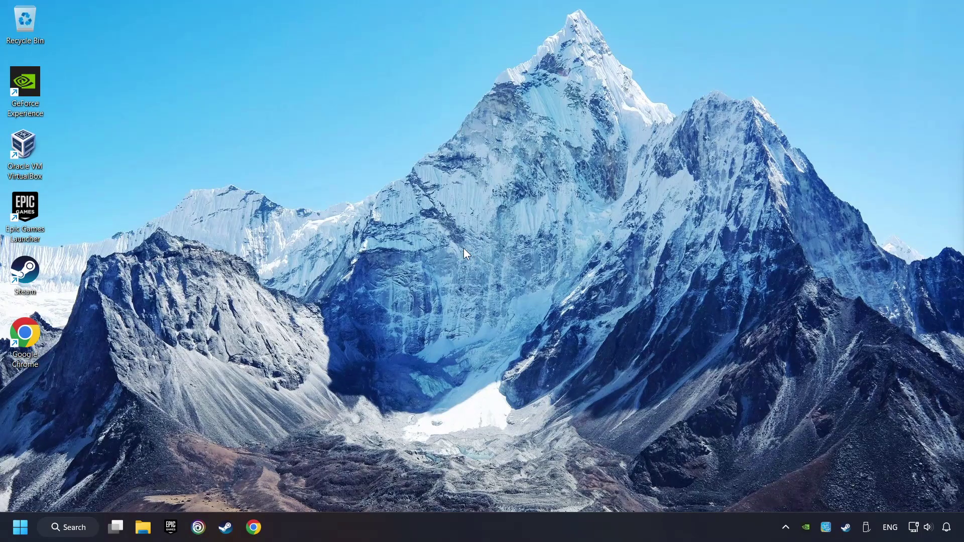
- Search Windows for 'device manager' and launch the Device Manager best match
click(69, 527)
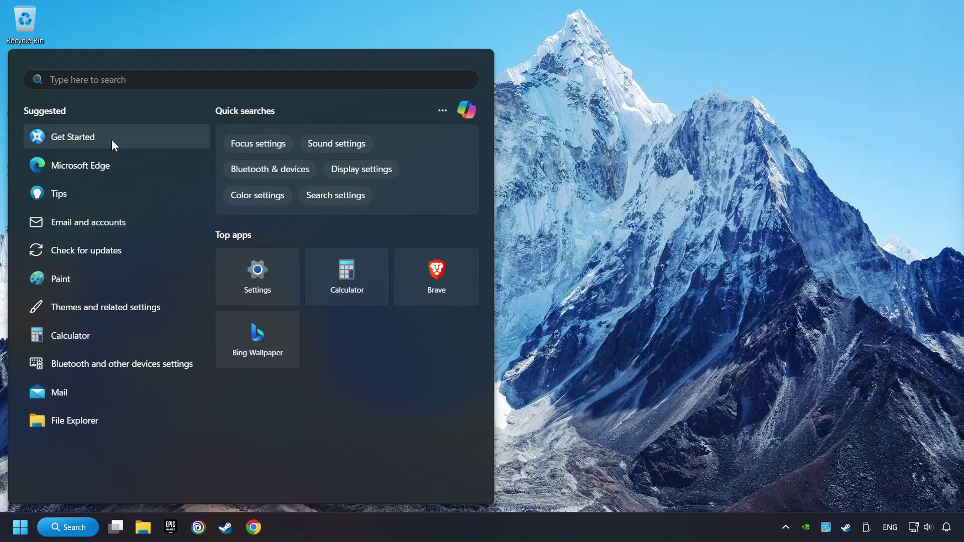
text(device )
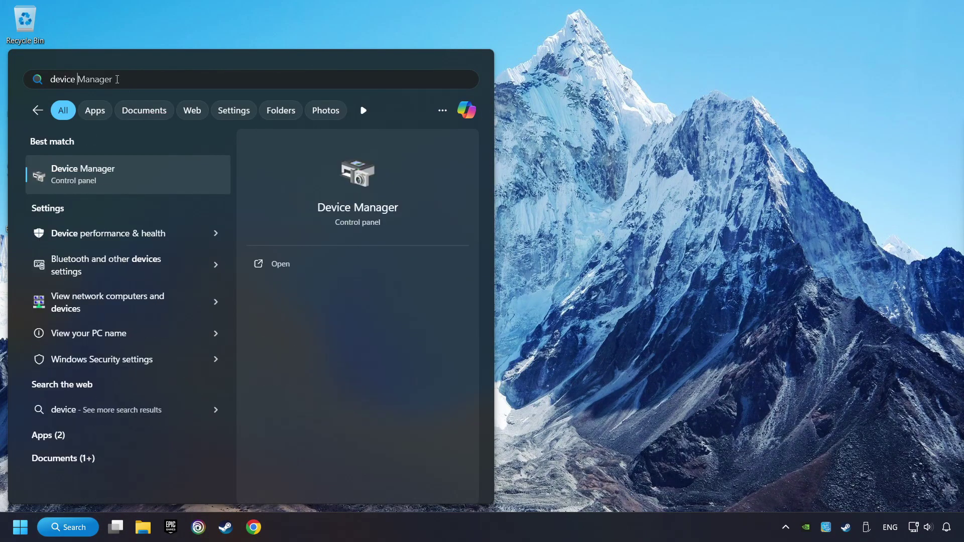
text(manager)
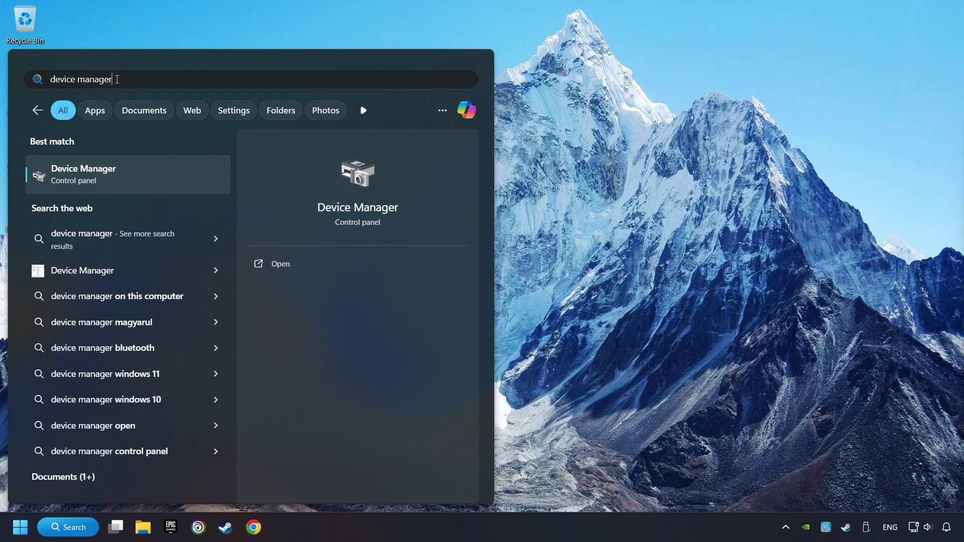
click(187, 174)
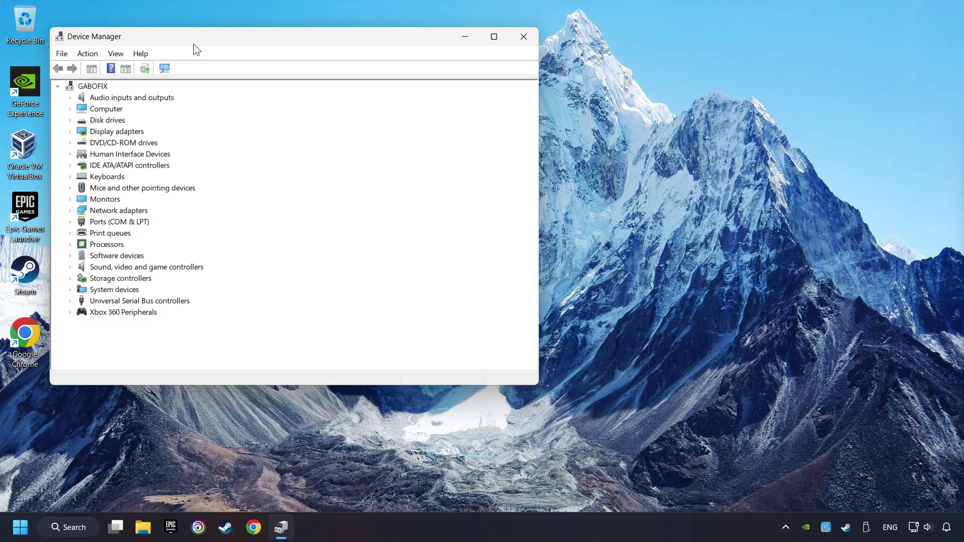
- Center Device Manager, expand Xbox 360 Peripherals and select Xbox 360 Controller for Windows
drag(194, 44, 360, 96)
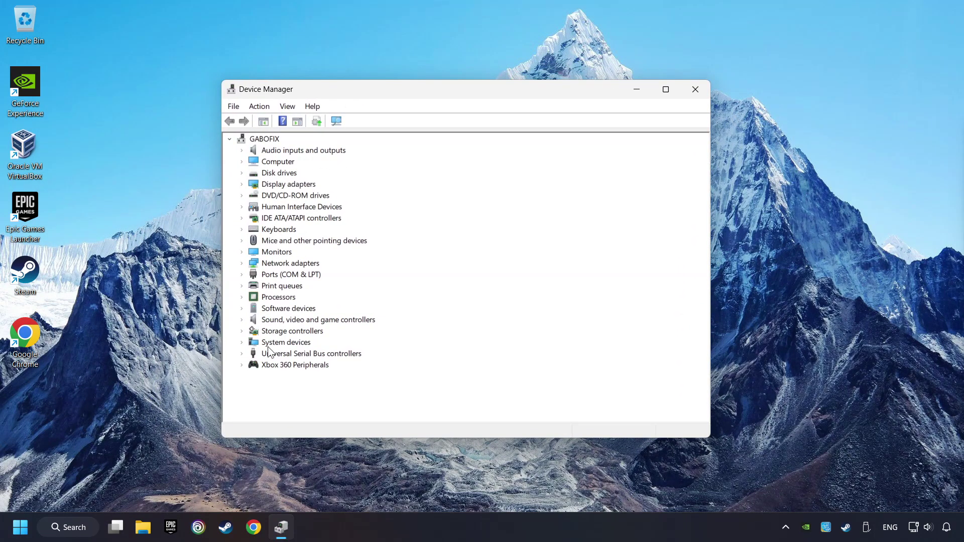
click(290, 367)
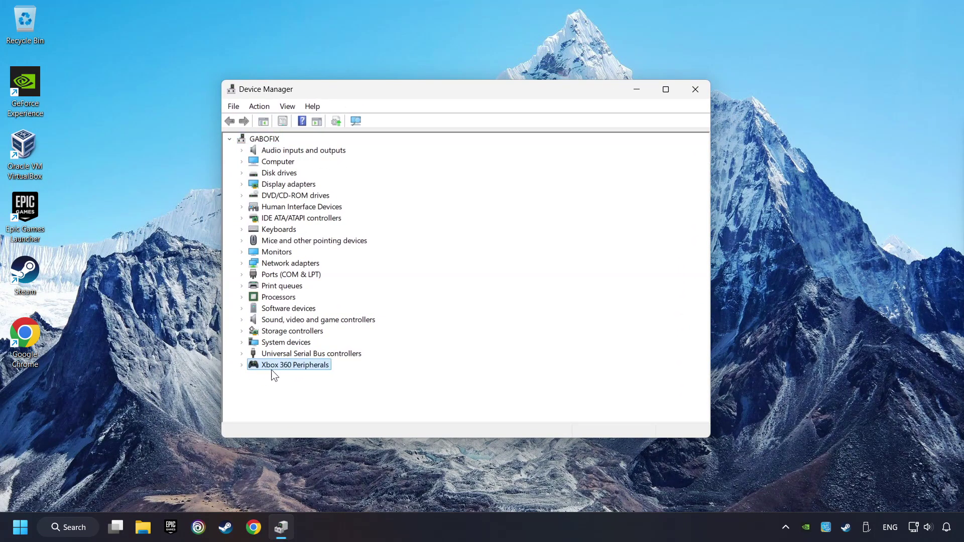
click(242, 365)
click(284, 381)
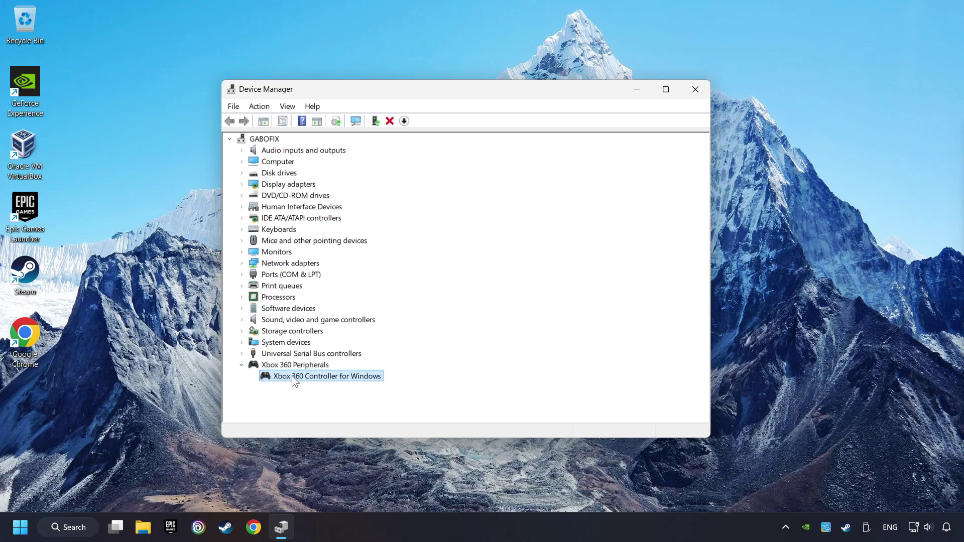
- Disable the Xbox 360 controller, confirm with Yes, and decline the restart with No
right_click(340, 380)
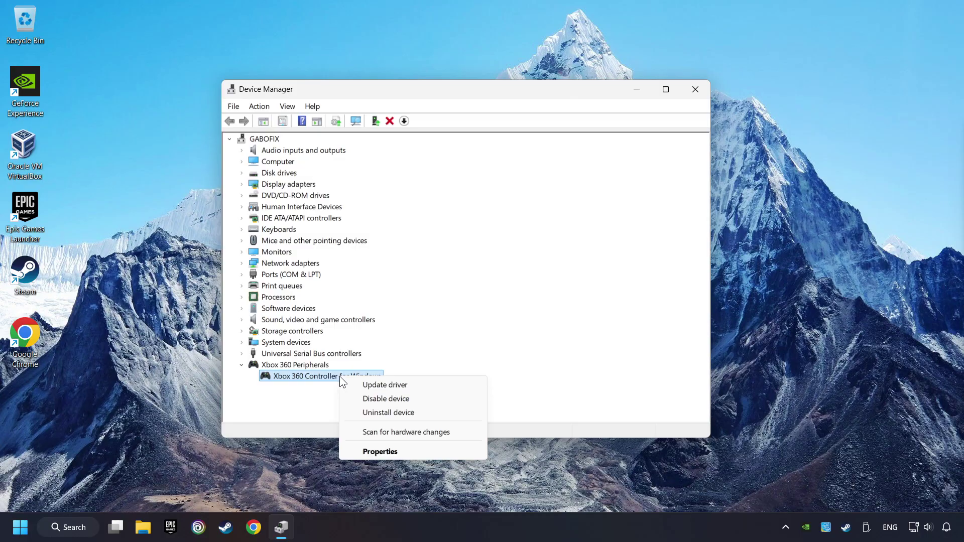
click(409, 399)
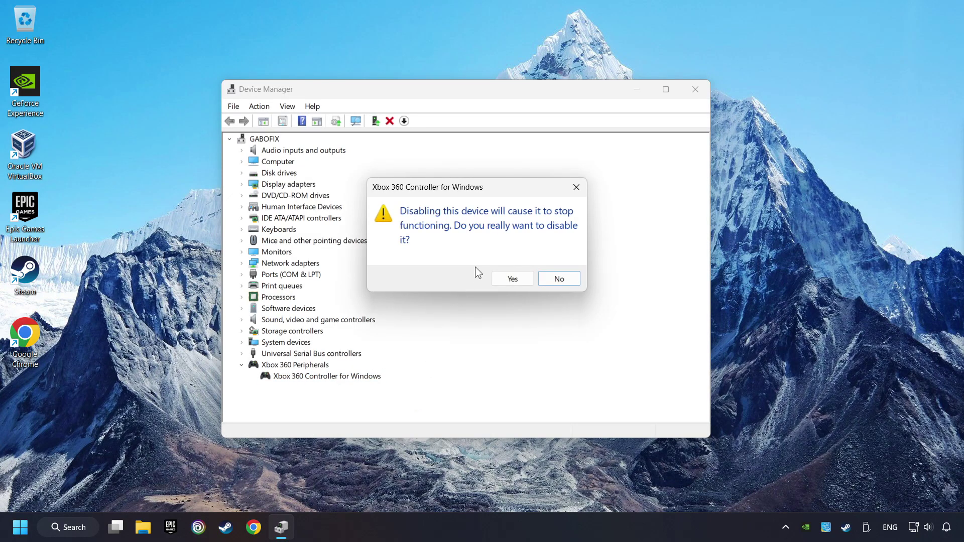
click(516, 281)
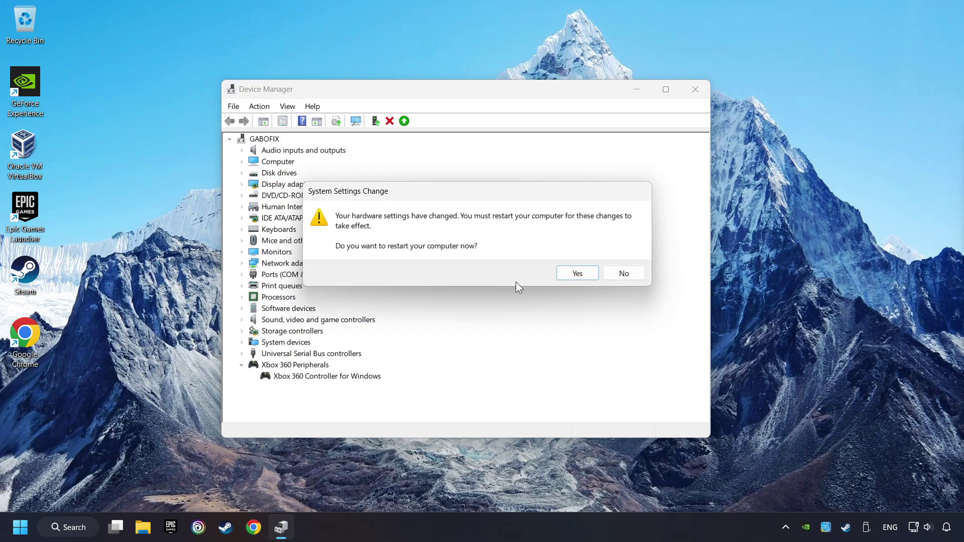
click(578, 274)
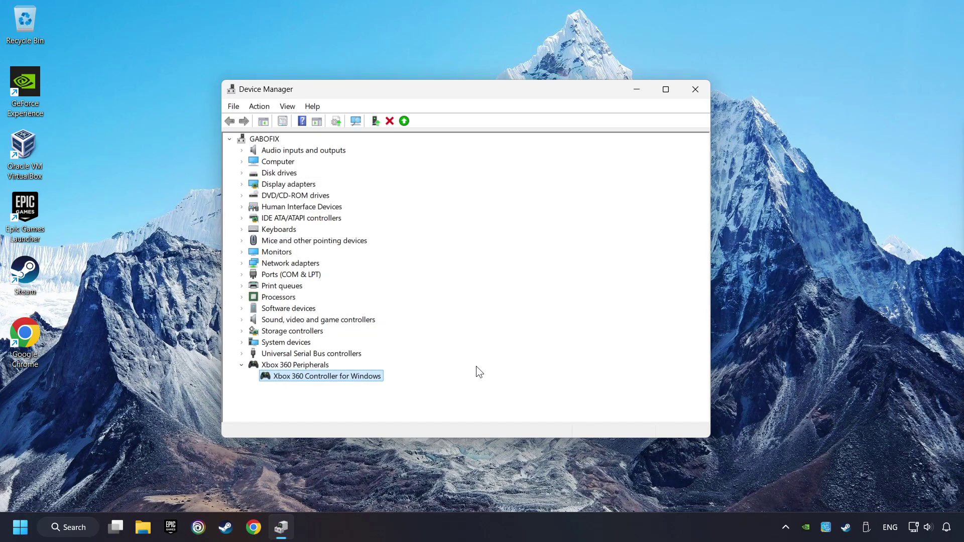
- Enable the Xbox 360 Controller for Windows again from its context menu
right_click(342, 378)
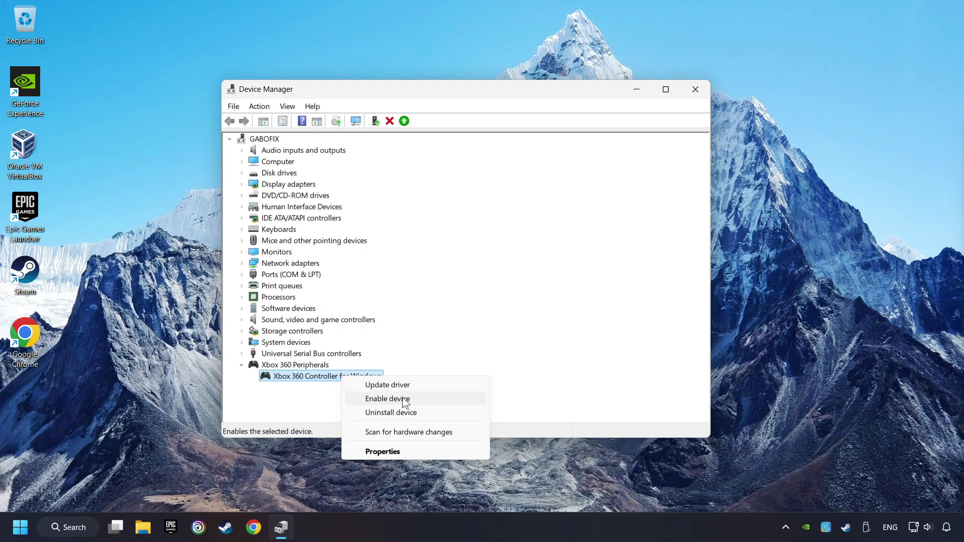
click(435, 398)
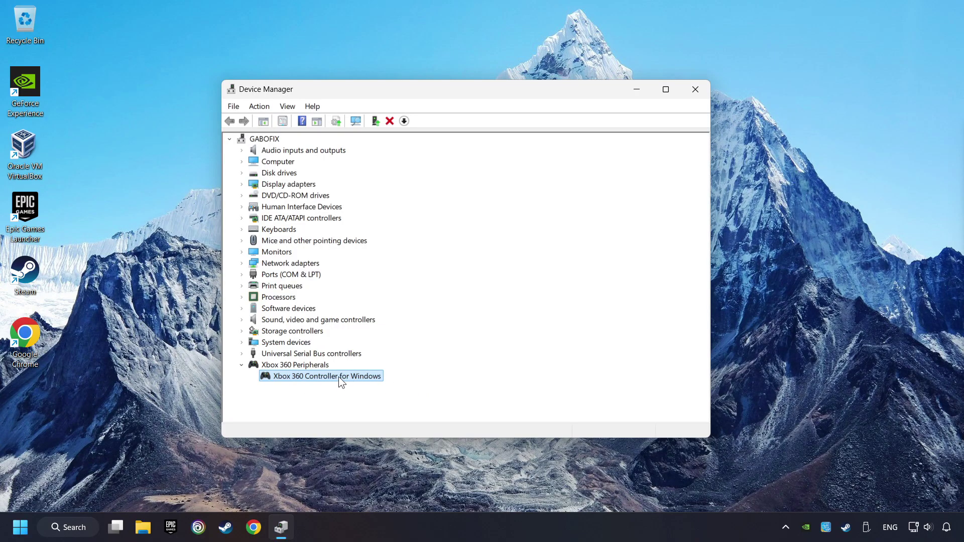
- Update the controller driver from the computer's list, installing the first Xbox 360 Controller for Windows
right_click(339, 376)
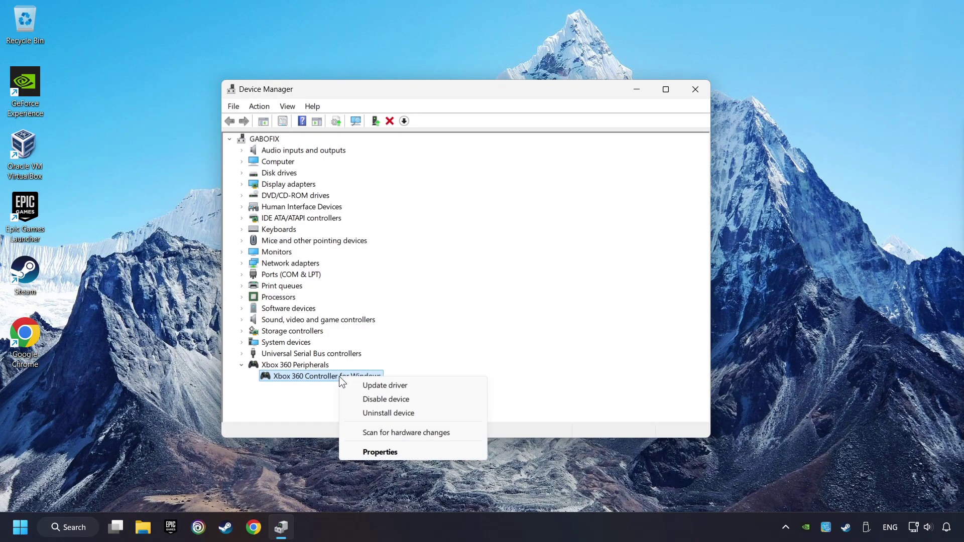
click(419, 385)
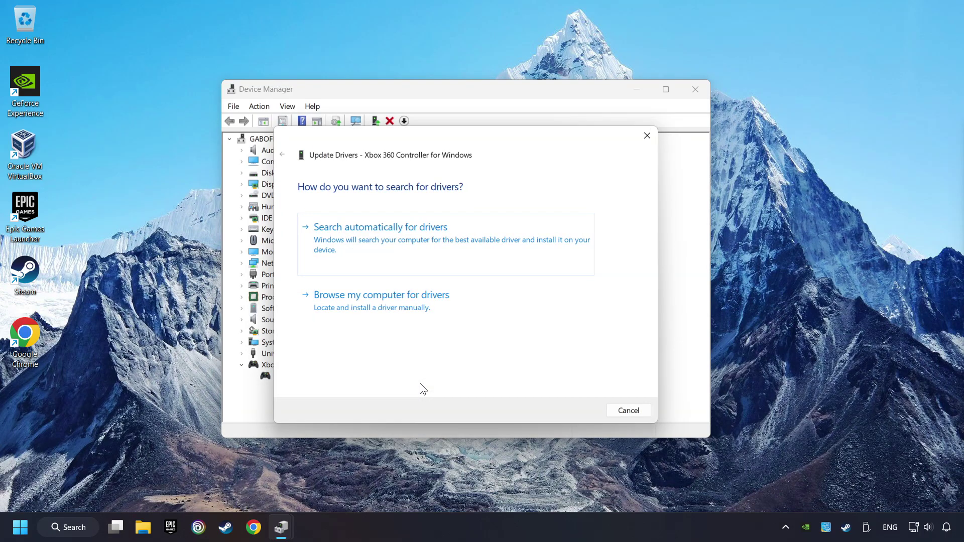
click(455, 310)
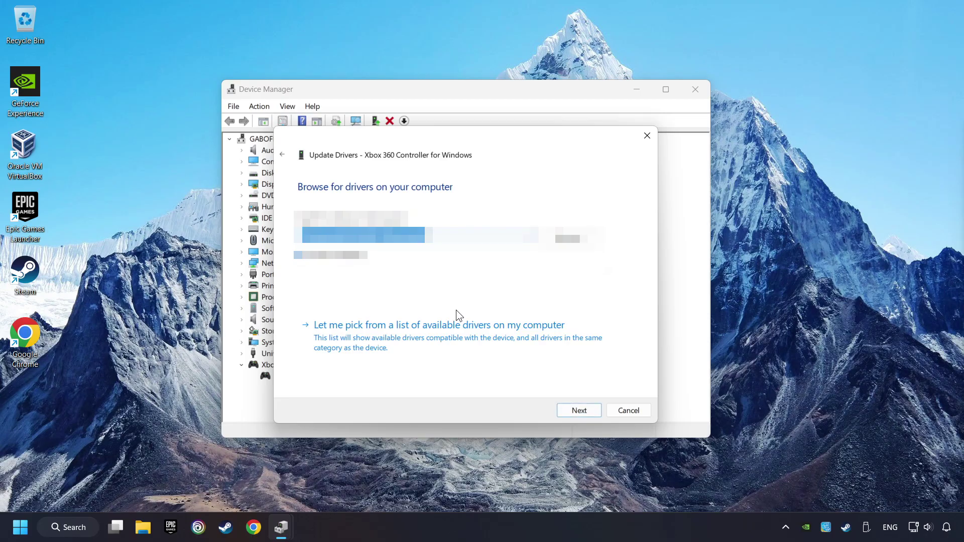
click(416, 343)
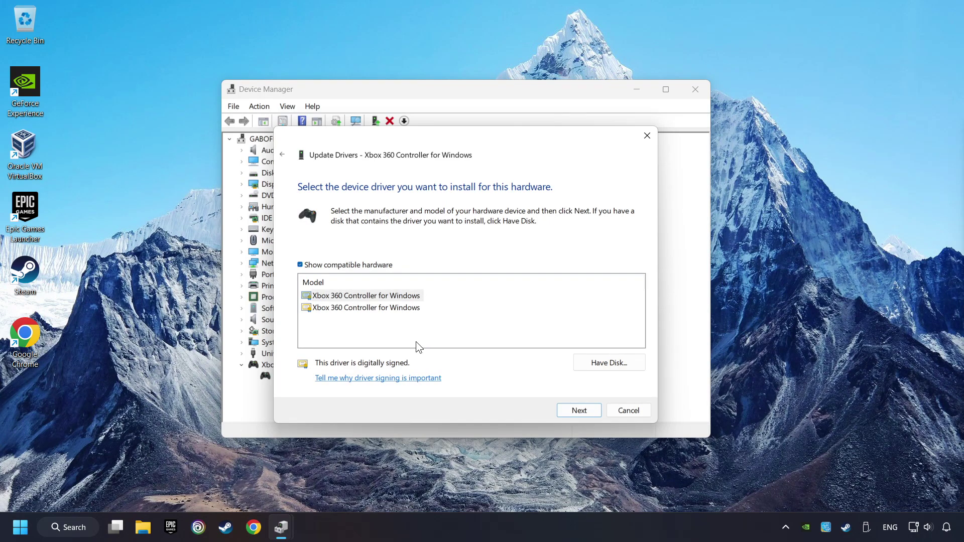
click(355, 297)
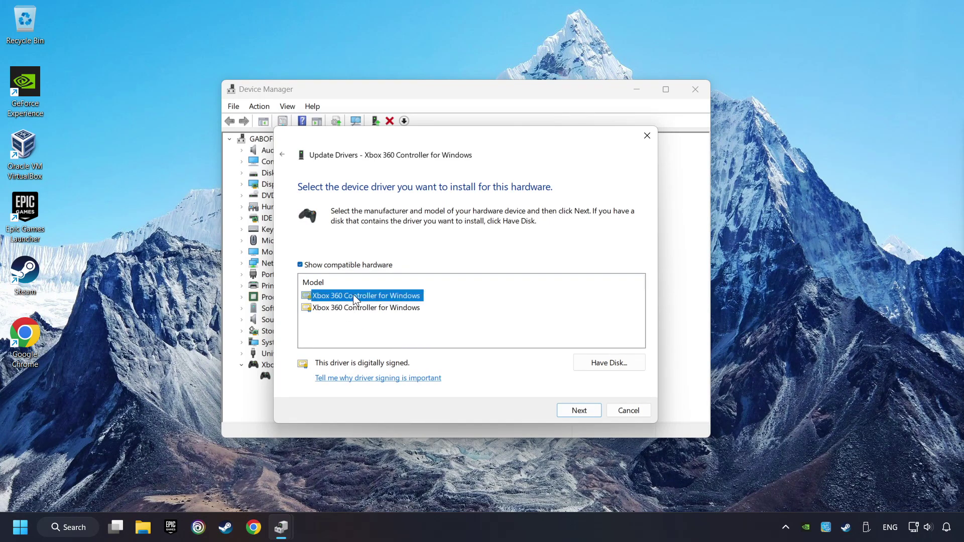
click(573, 415)
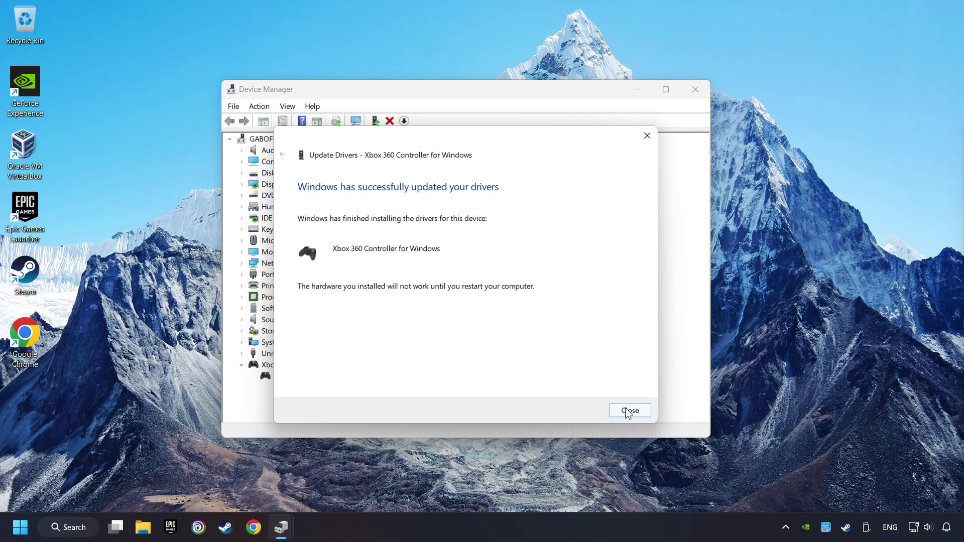
click(634, 412)
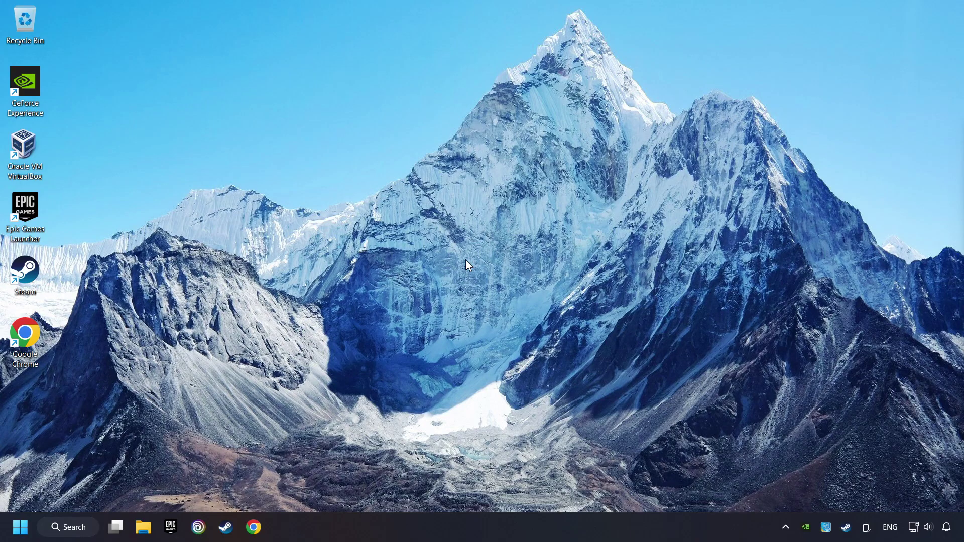
- Search Windows for 'device manager' and reopen Device Manager from the results
click(66, 527)
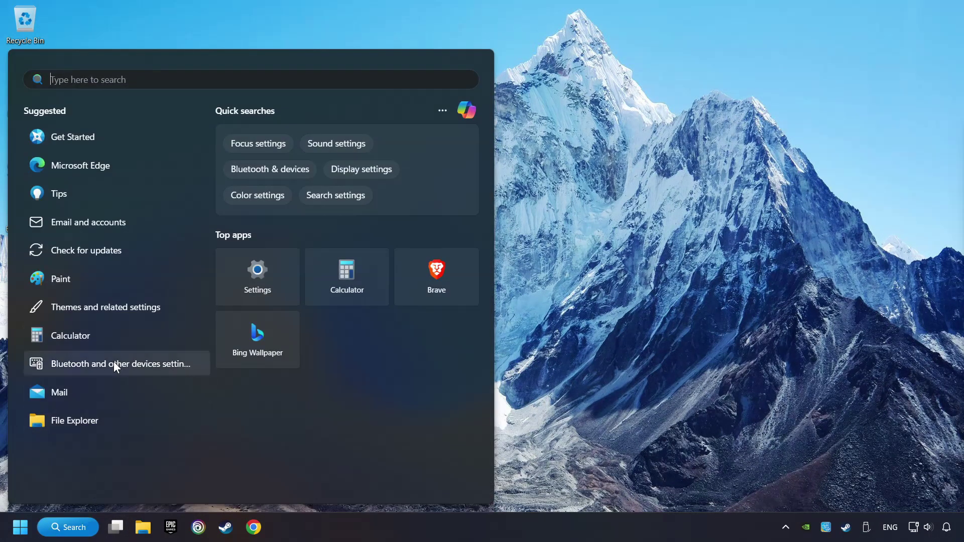
text(devic)
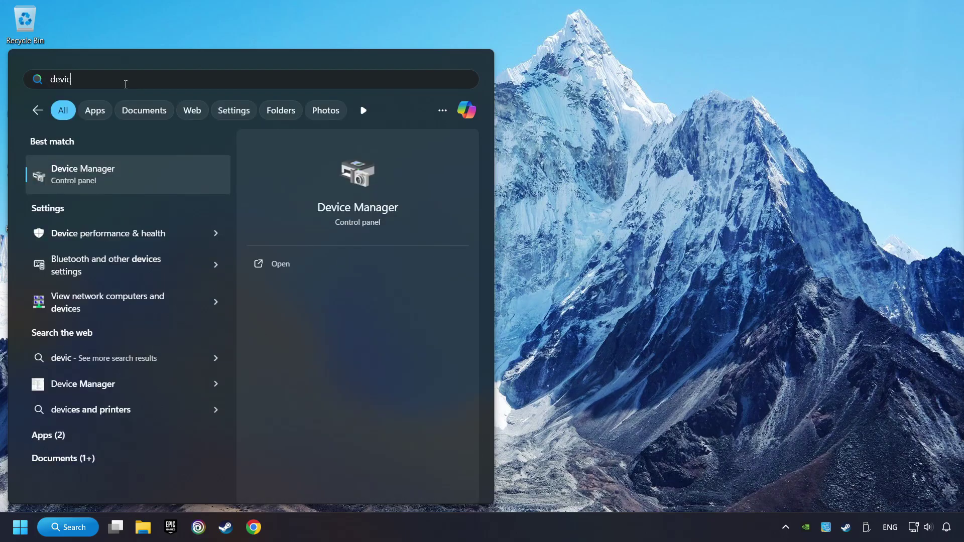
text(e manager)
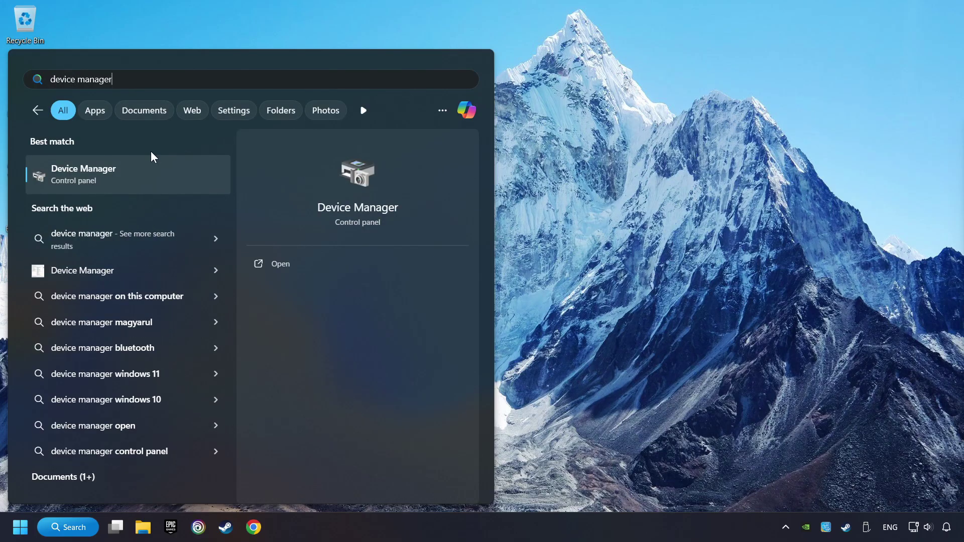
click(208, 183)
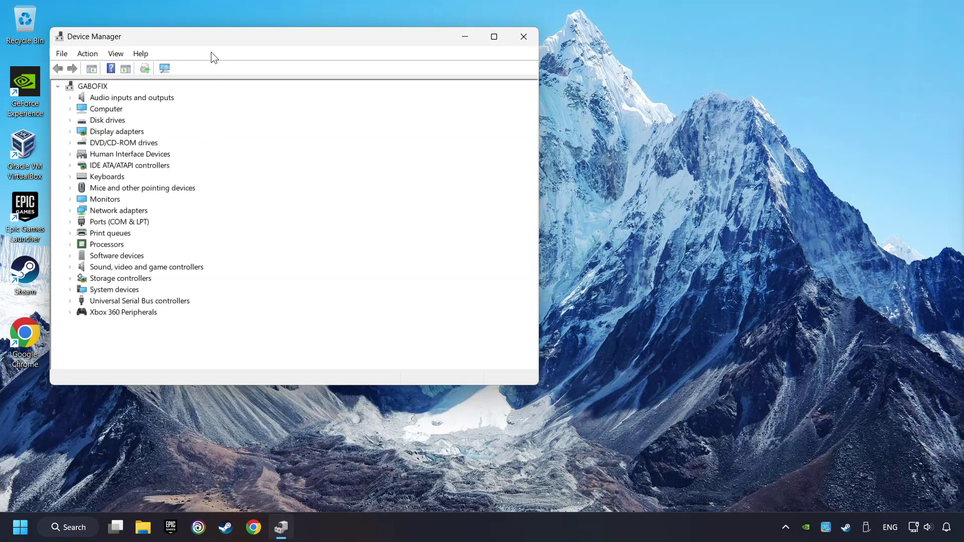
- Expand Universal Serial Bus controllers and bring up the first Generic USB Hub's context menu
drag(294, 67, 394, 103)
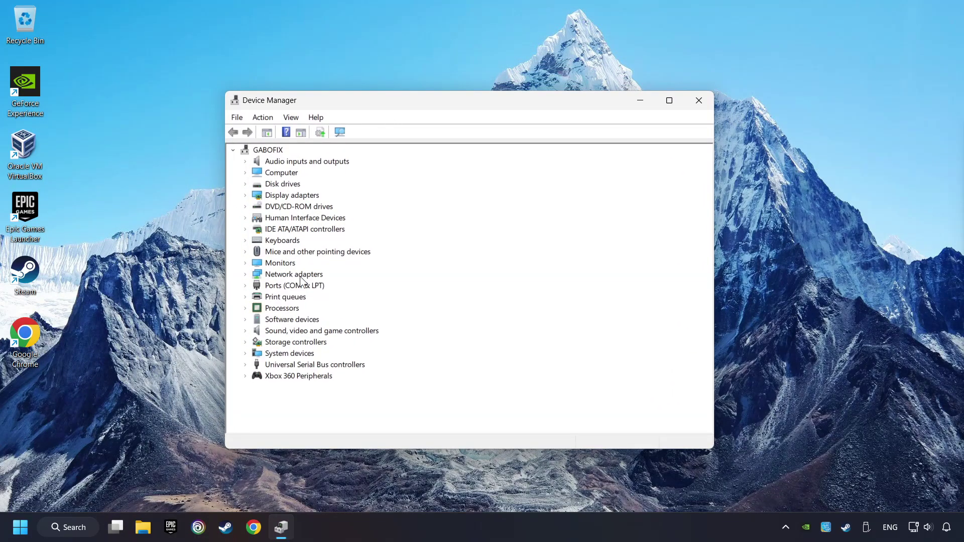
click(259, 366)
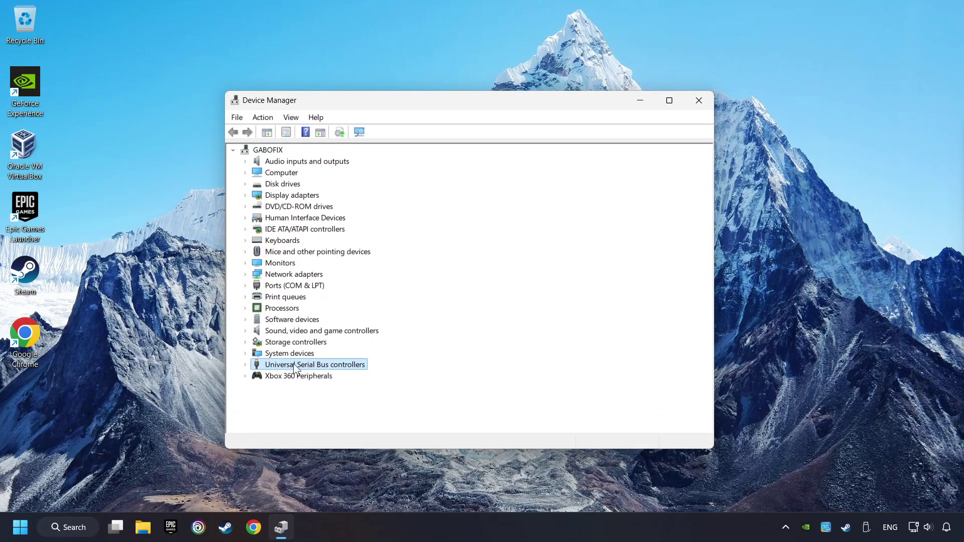
click(244, 365)
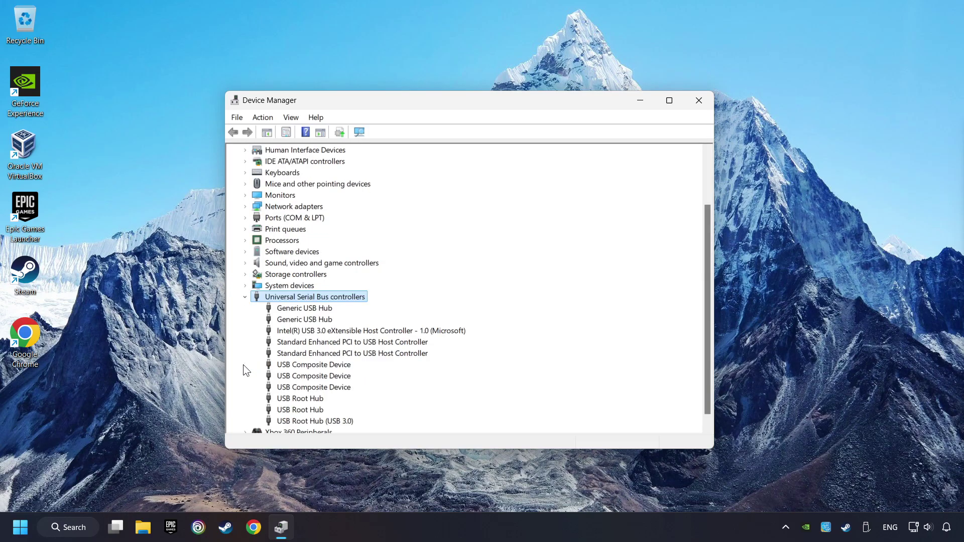
scroll(262, 341, down, 1)
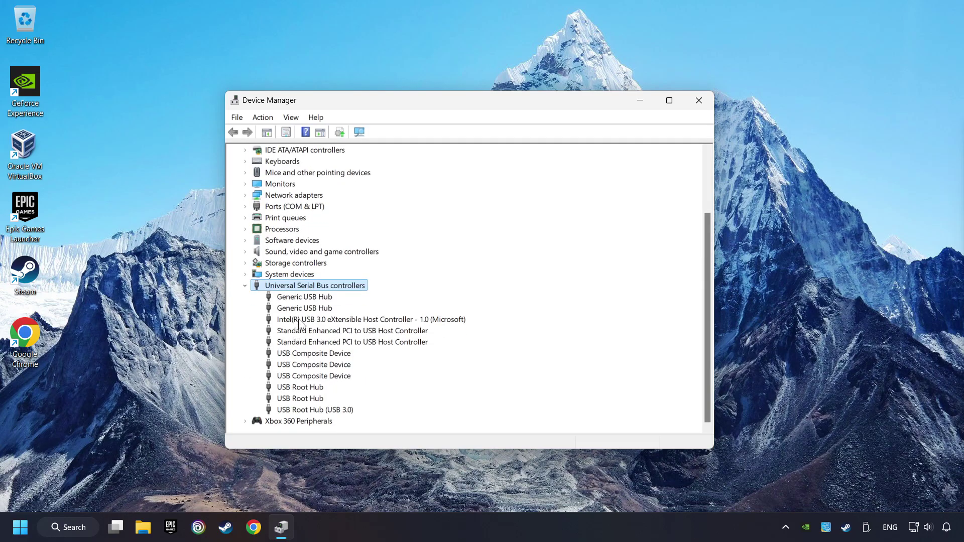
click(261, 299)
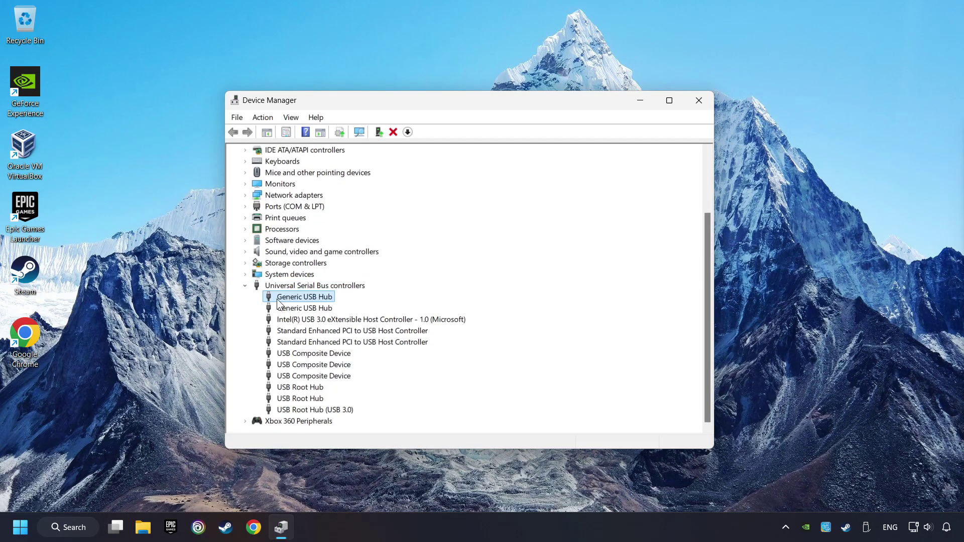
right_click(333, 296)
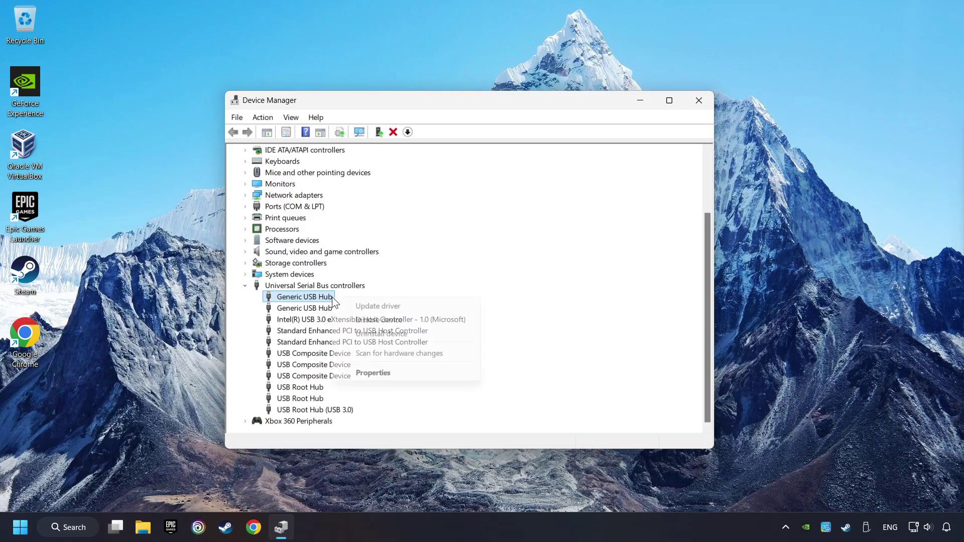
- Review the Generic USB Hub's Power Management tab in its Properties, then close with OK
click(381, 374)
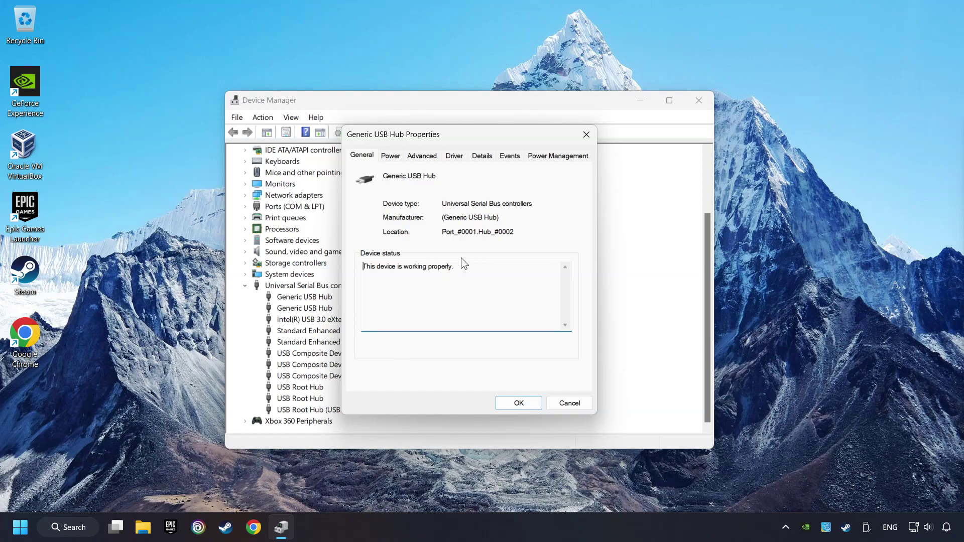
click(565, 159)
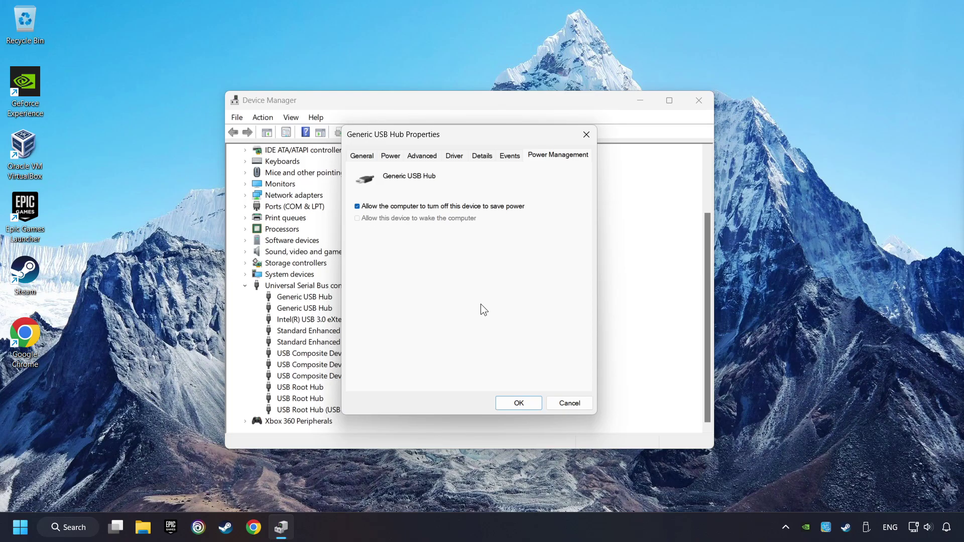
click(518, 403)
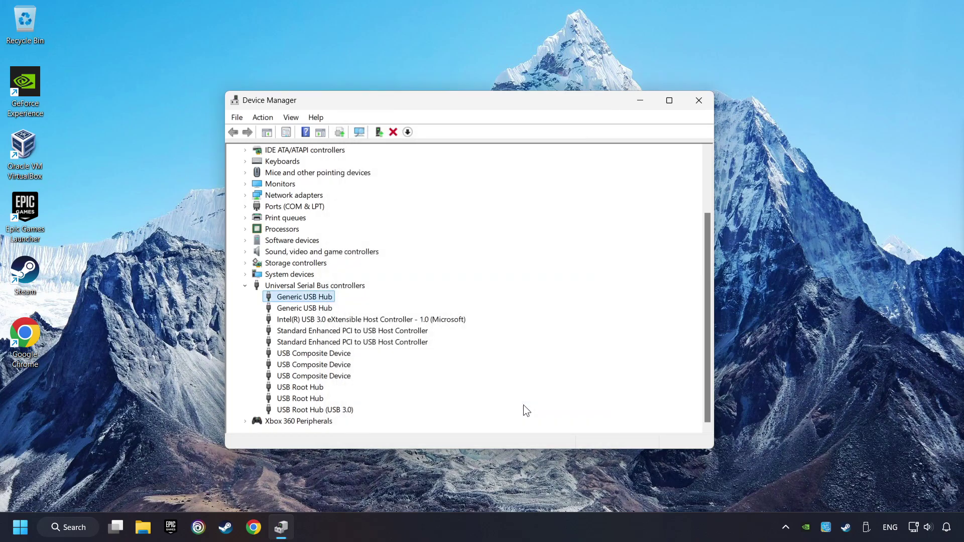
- Close Device Manager and search Windows for 'controllers'
click(699, 101)
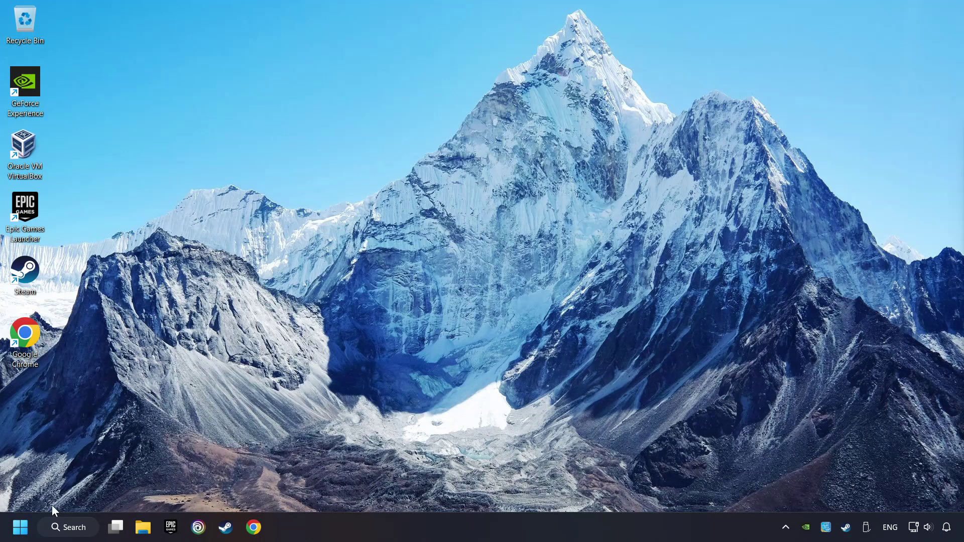
click(71, 527)
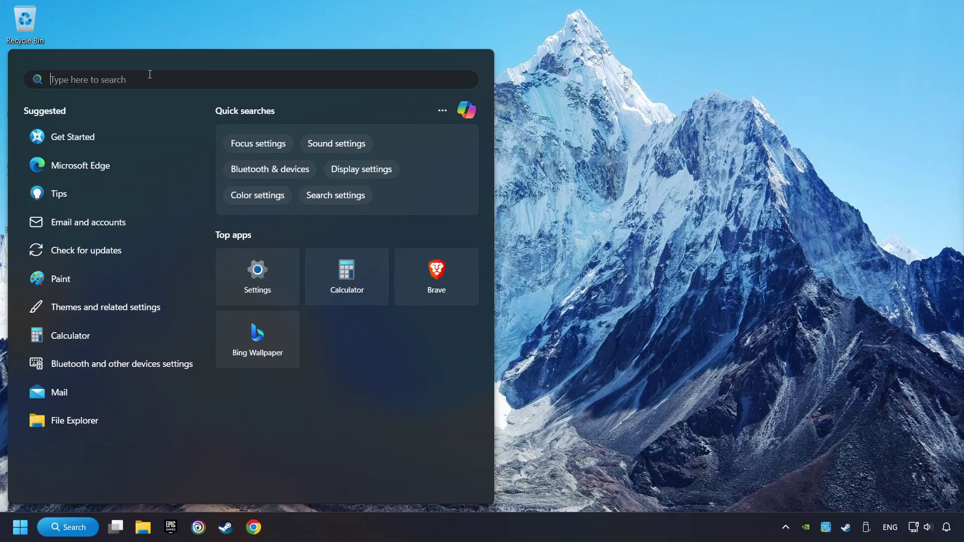
text(controllers)
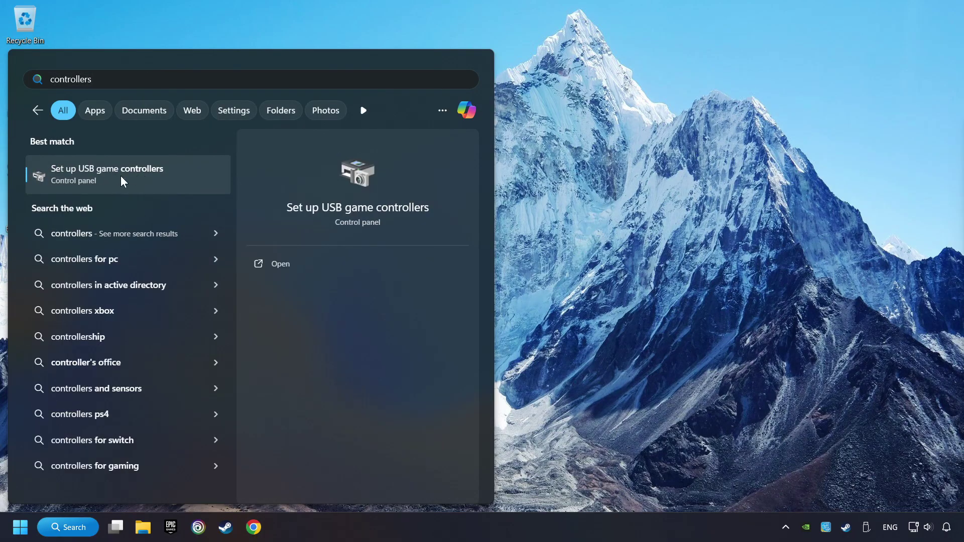
- In 'Set up USB game controllers', reset the Xbox 360 controller's Settings calibration to default
click(194, 177)
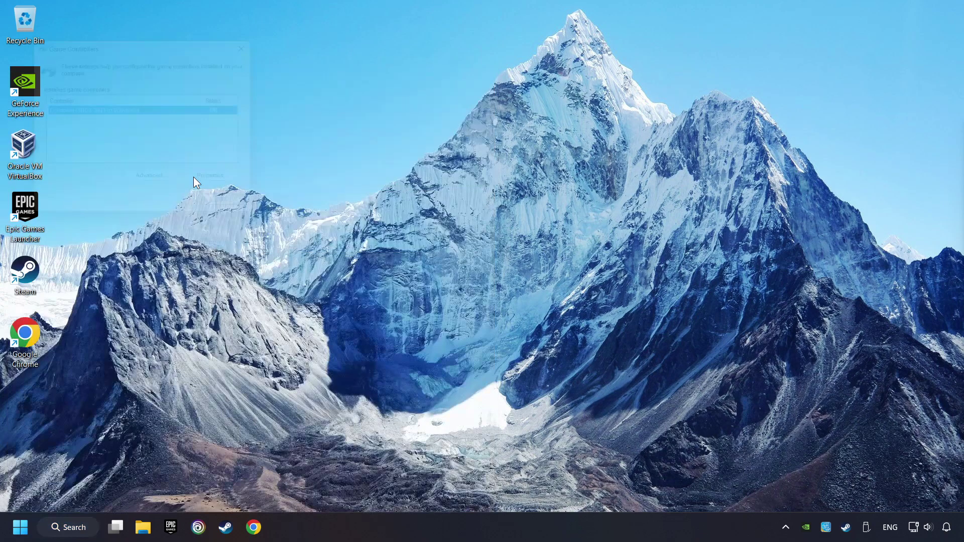
drag(147, 43, 474, 175)
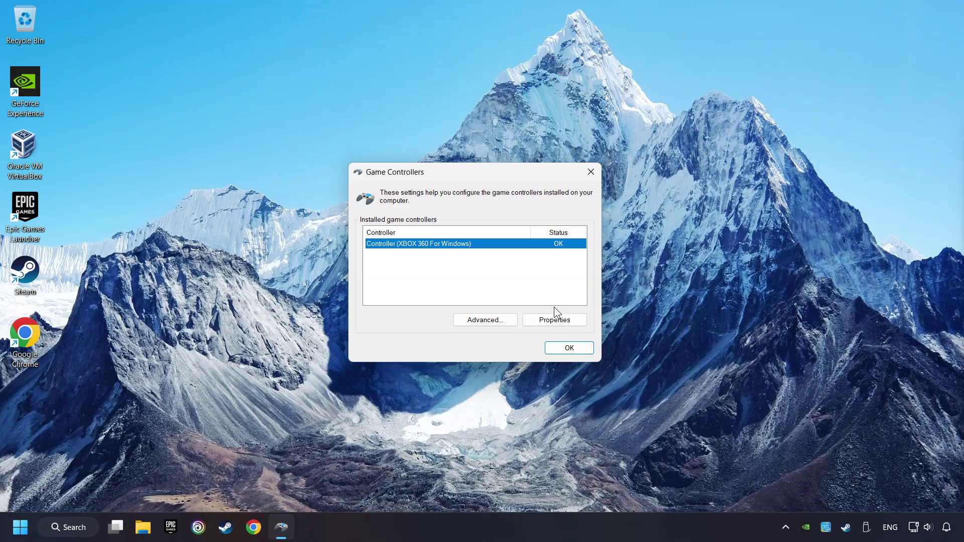
click(555, 323)
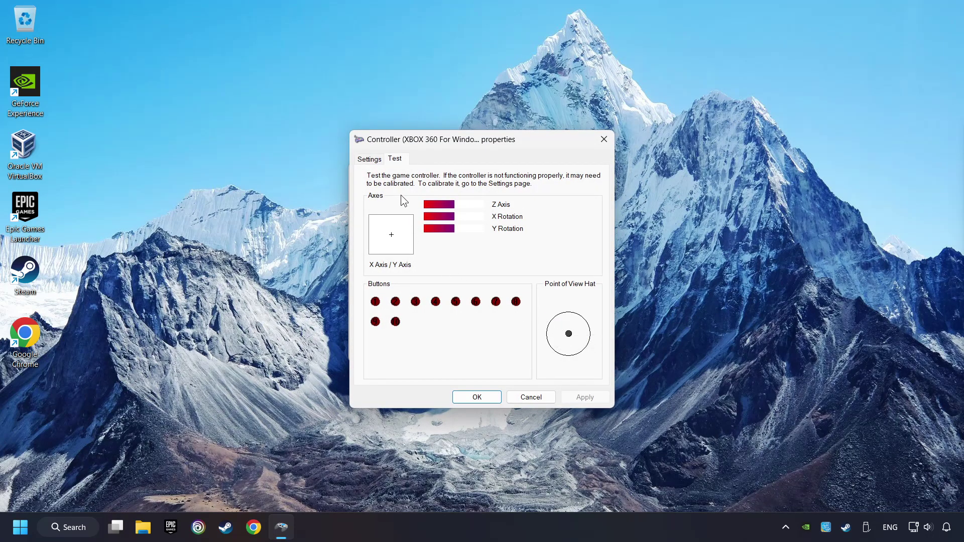
click(369, 159)
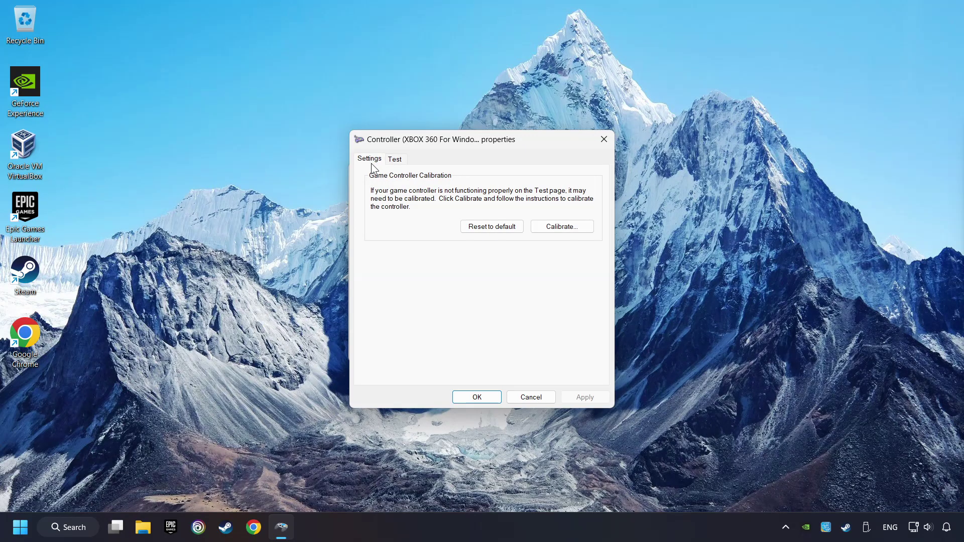
click(490, 230)
- Run the Calibrate wizard through every axis page to Finish, then Apply and OK
click(580, 234)
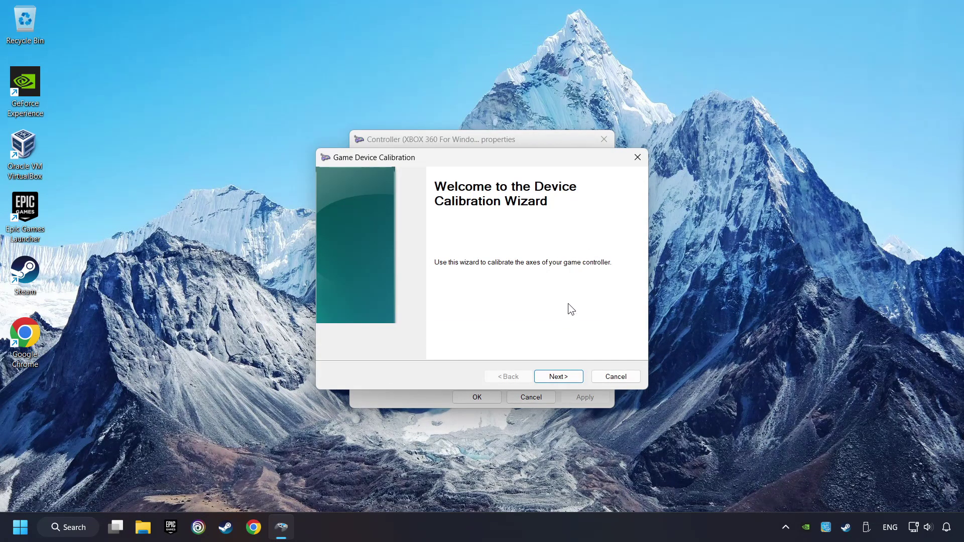
click(562, 378)
click(562, 378)
click(562, 378)
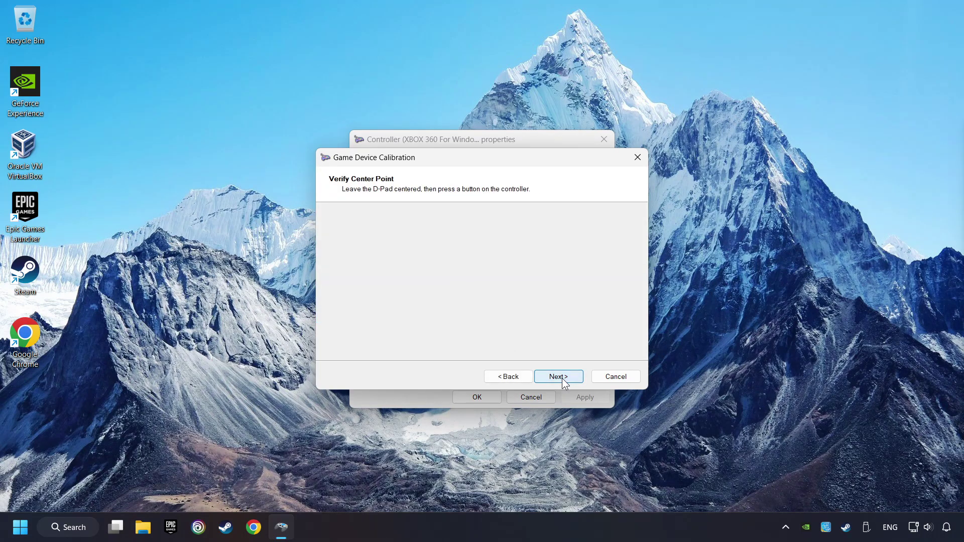
click(562, 378)
click(561, 378)
click(562, 378)
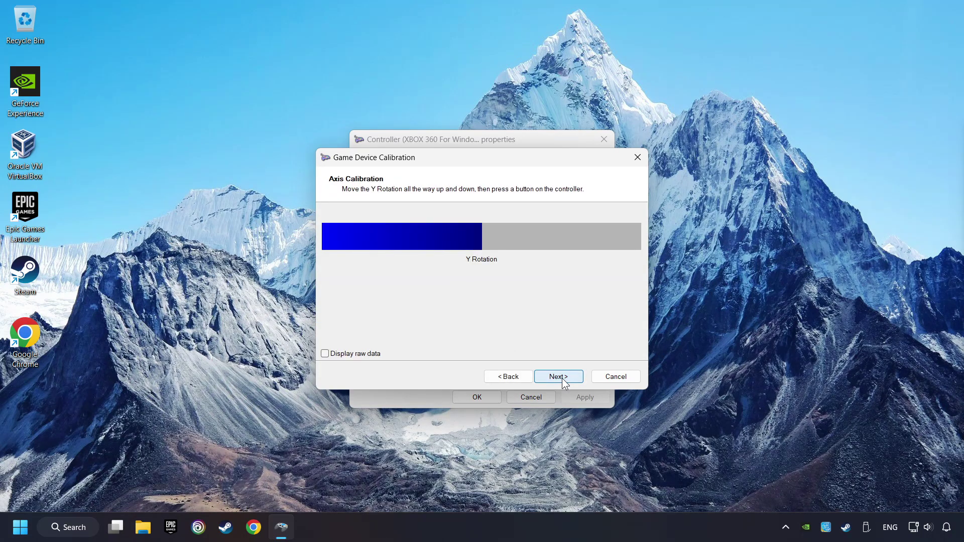
click(562, 378)
click(562, 380)
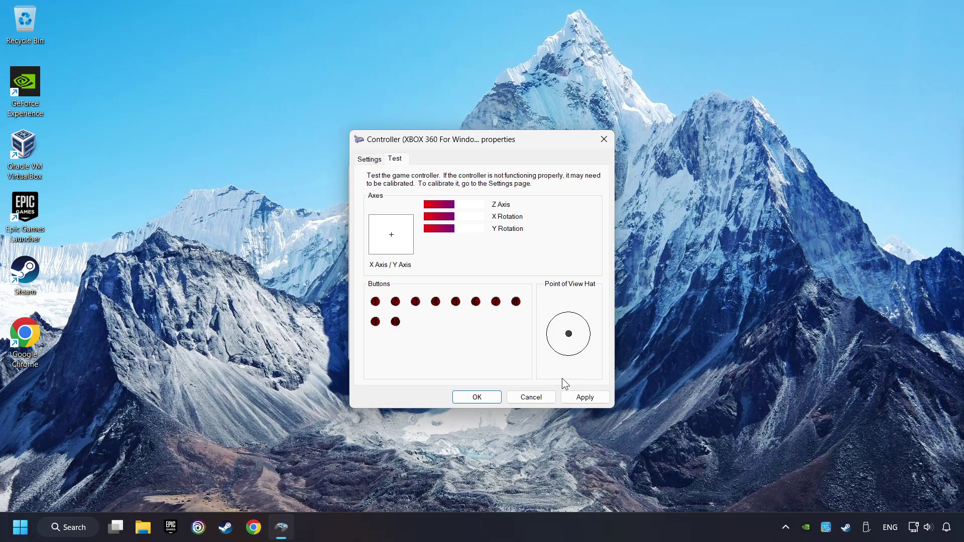
click(588, 398)
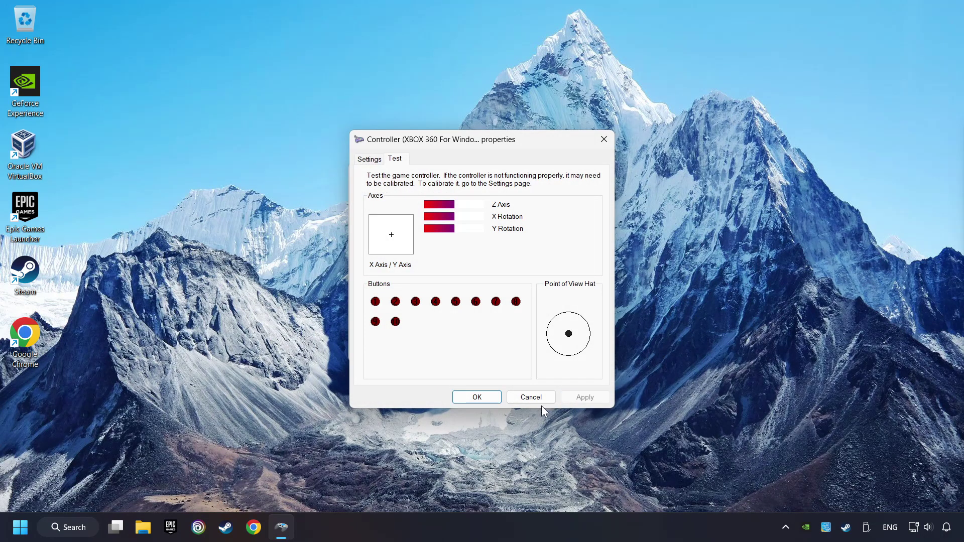
click(475, 398)
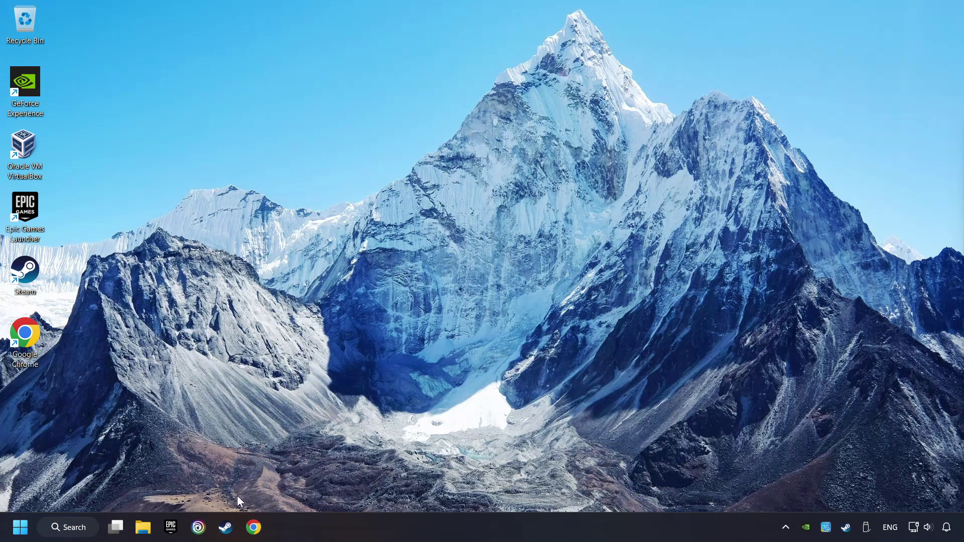
- Open the Controller page of Steam's Settings
click(225, 527)
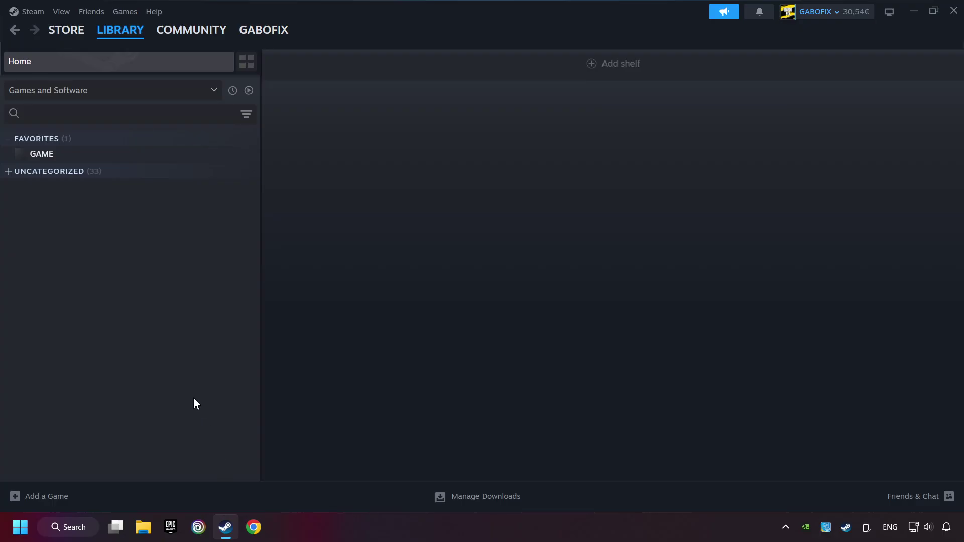
click(34, 12)
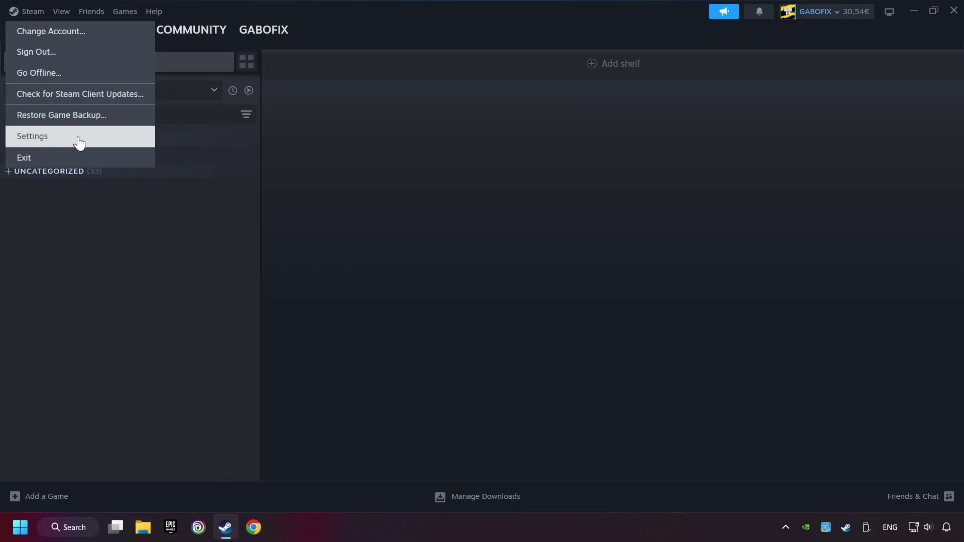
click(101, 141)
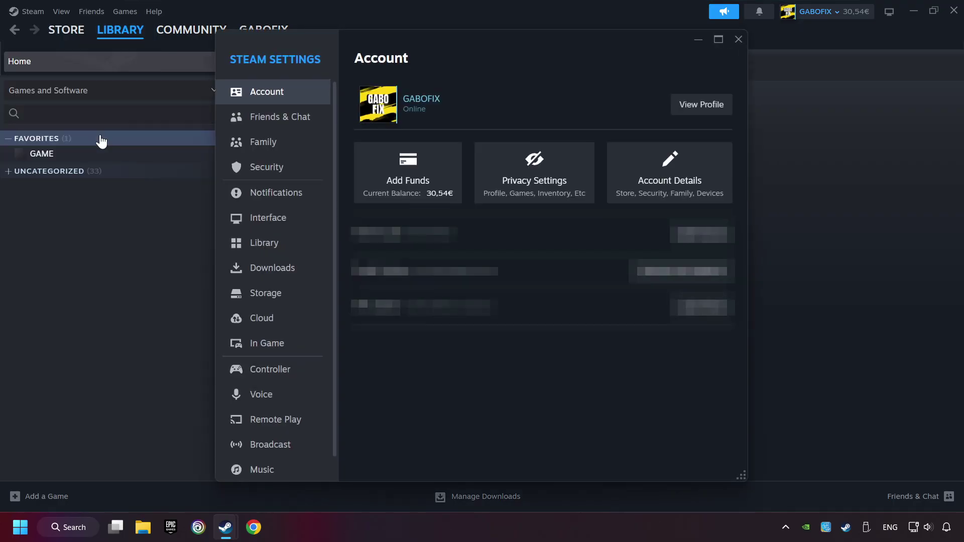
scroll(261, 251, down, 1)
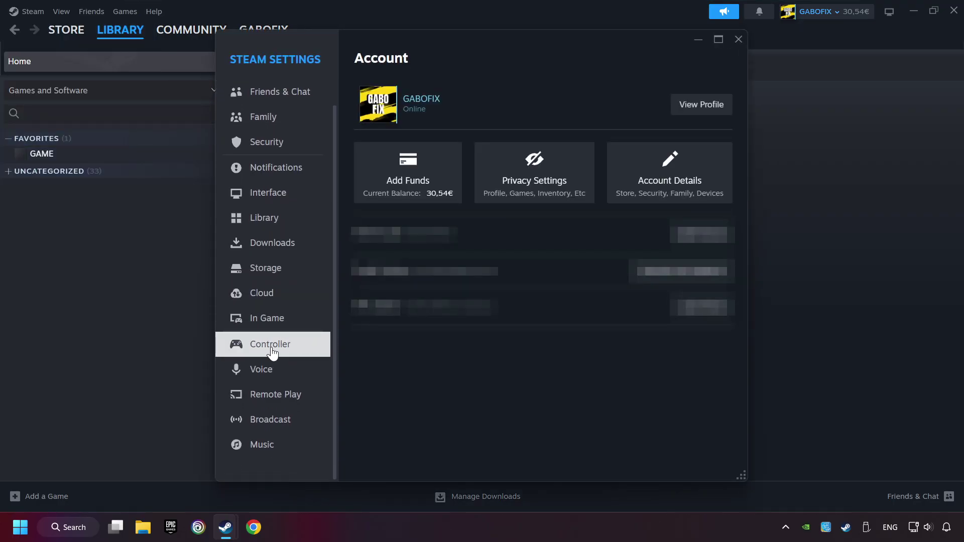
click(319, 349)
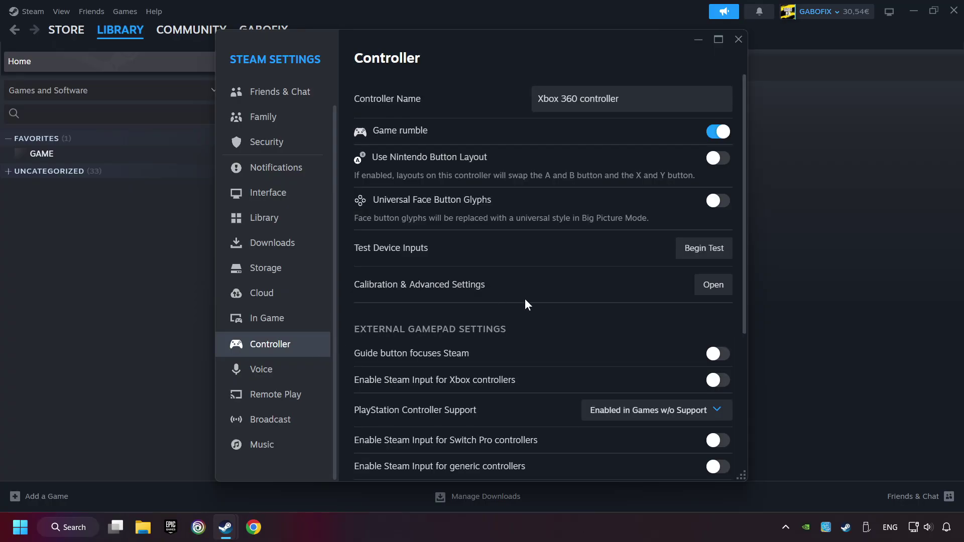
scroll(525, 298, down, 3)
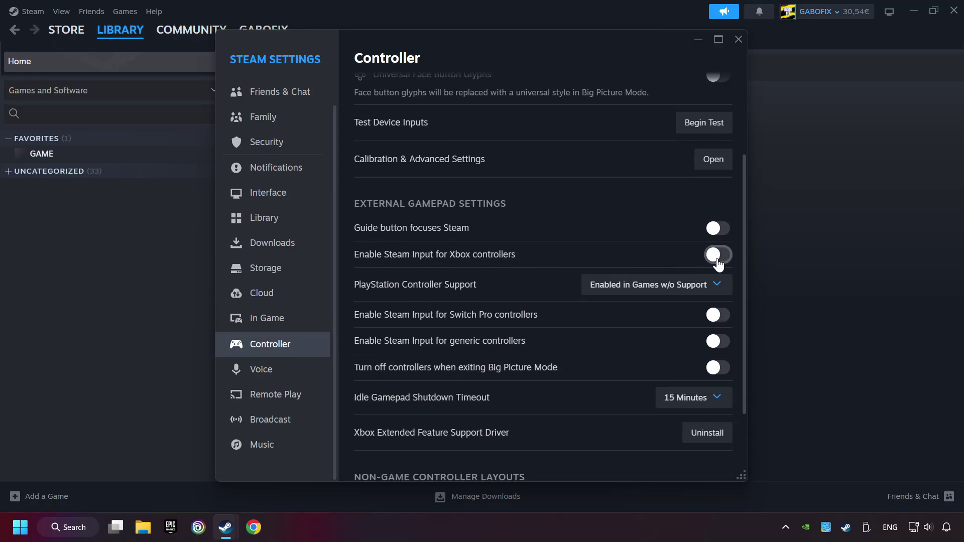
- Enable Steam Input for Xbox, Switch Pro and generic controllers, leaving PlayStation support unchanged
click(718, 256)
click(697, 282)
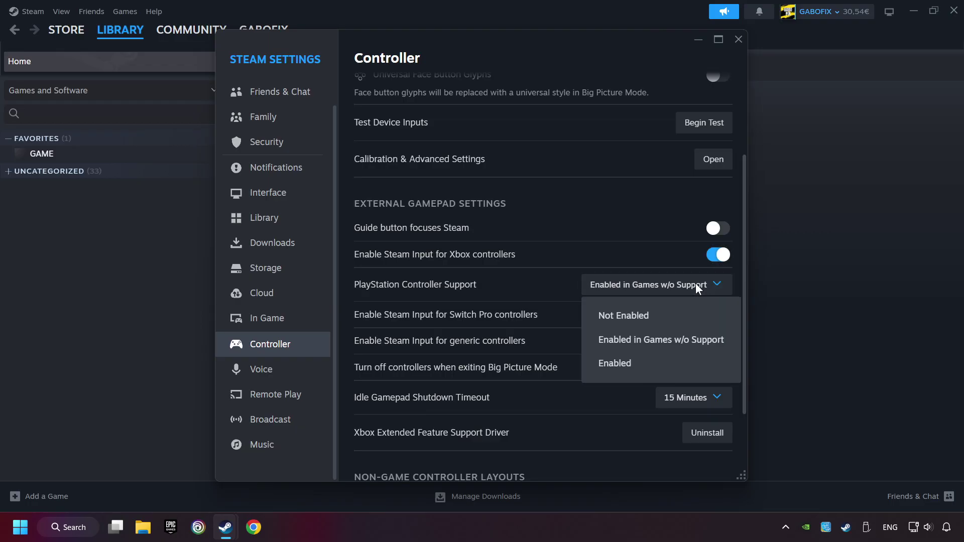
click(673, 339)
click(718, 315)
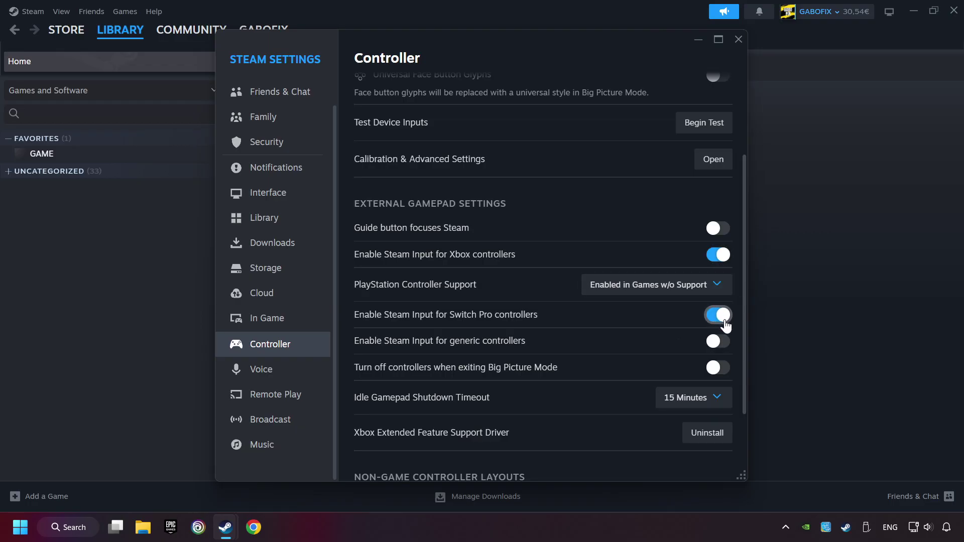
click(716, 342)
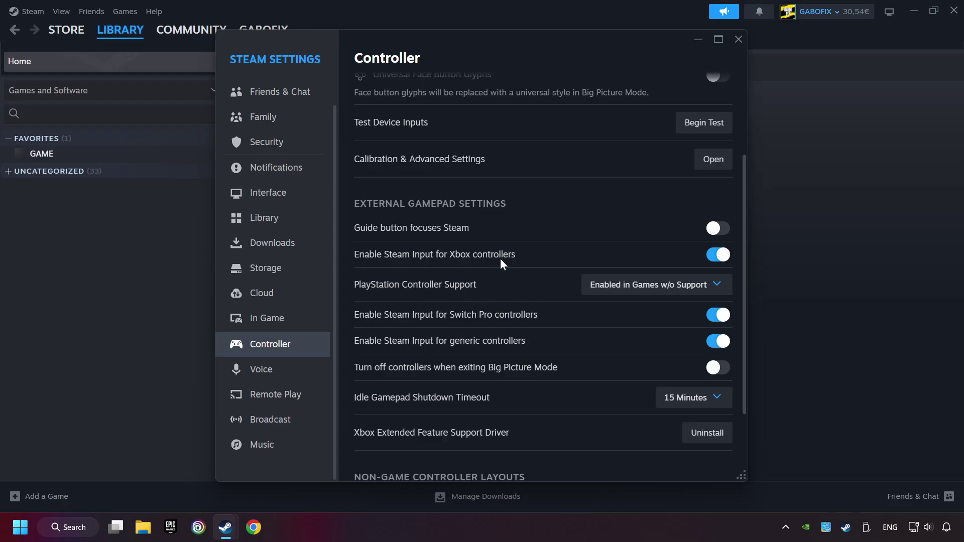
- Close Steam Settings and cancel adding a non-Steam game, leaving the library home showing
click(739, 40)
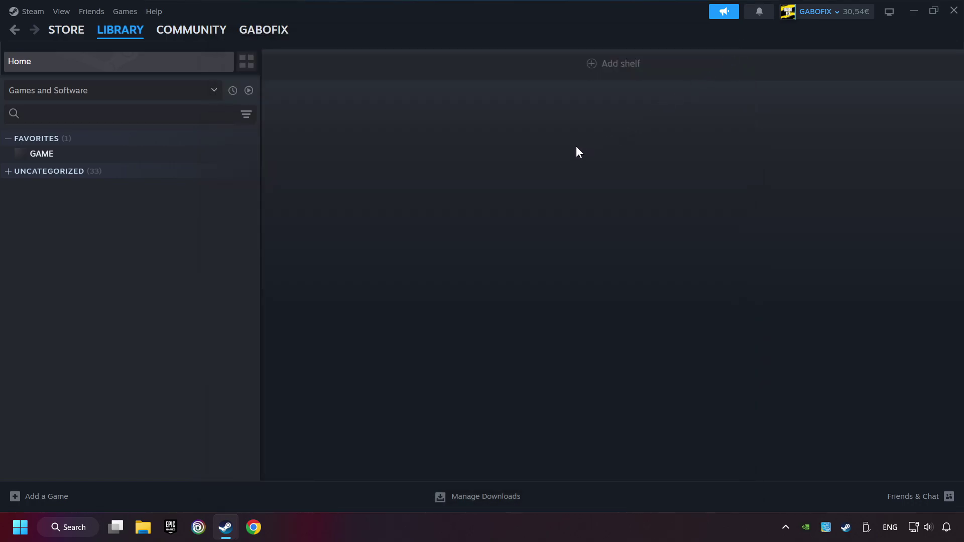
click(45, 498)
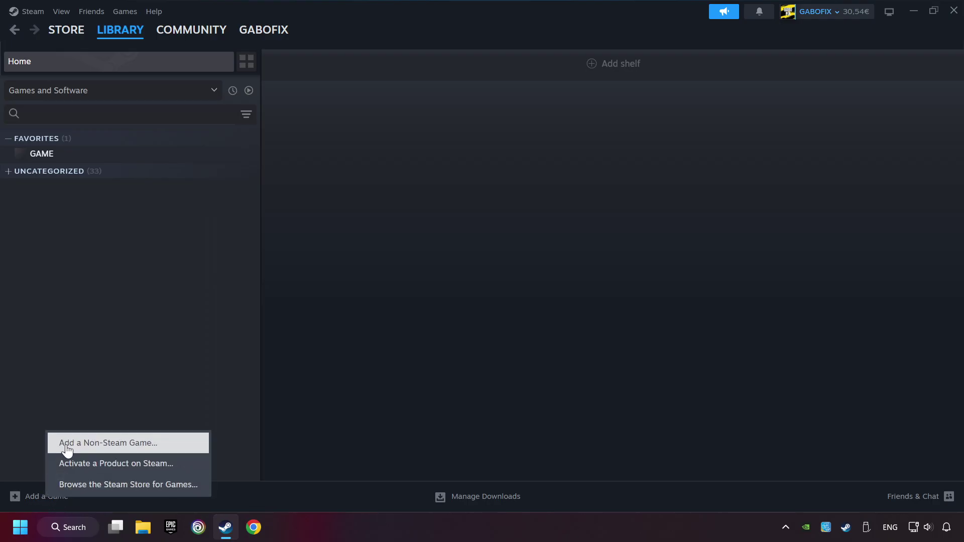
click(171, 444)
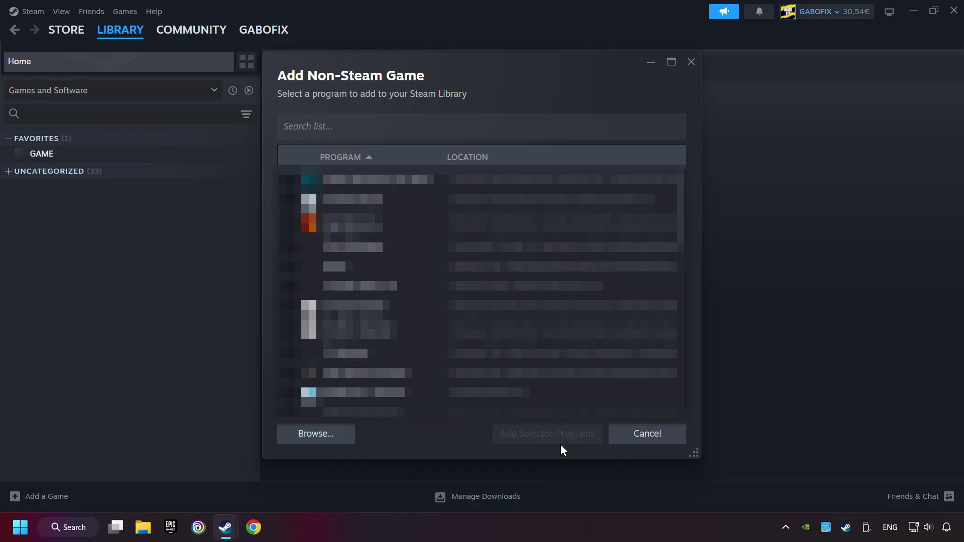
click(622, 437)
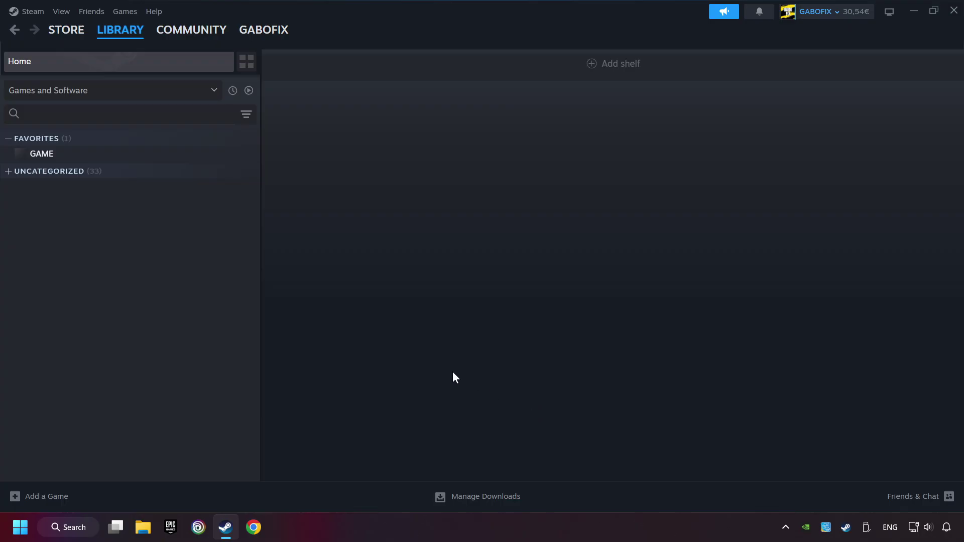
mouse_move(117, 40)
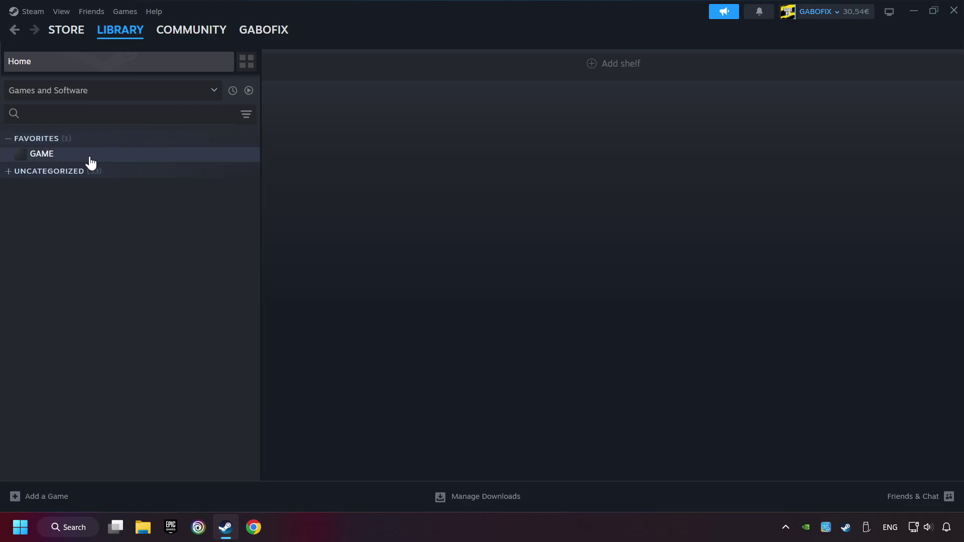
- Open GAME's library page from the Favorites collection in the sidebar
click(110, 162)
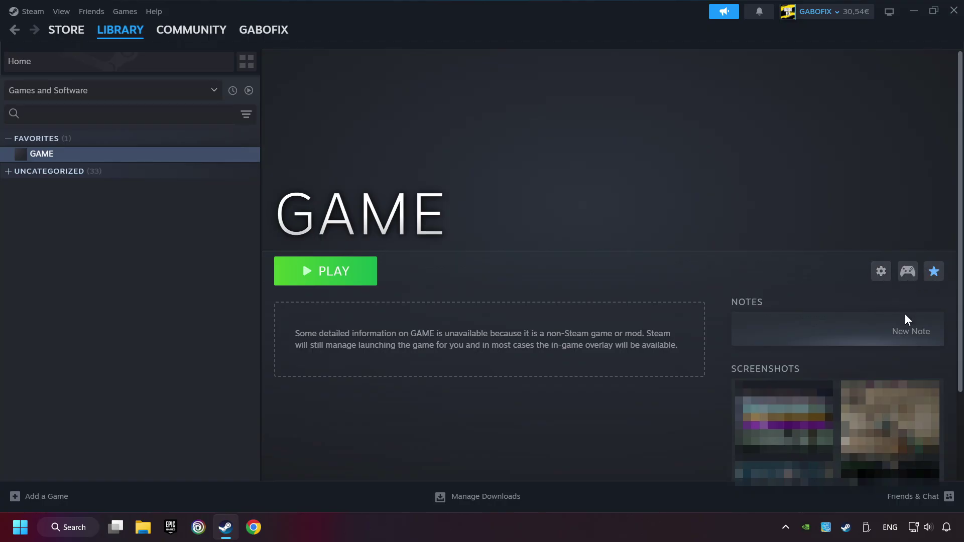
- Load the Gamepad template as GAME's controller layout
click(906, 272)
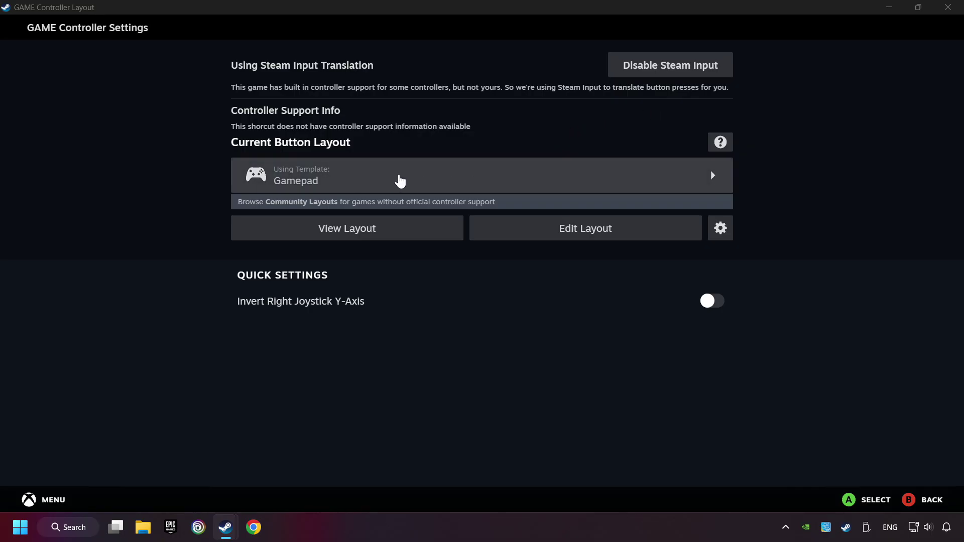
click(381, 180)
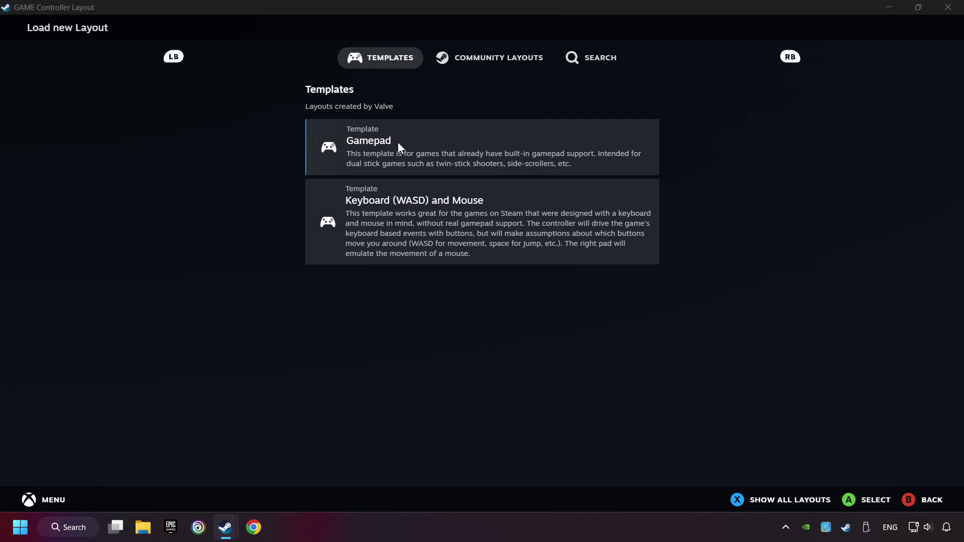
click(422, 144)
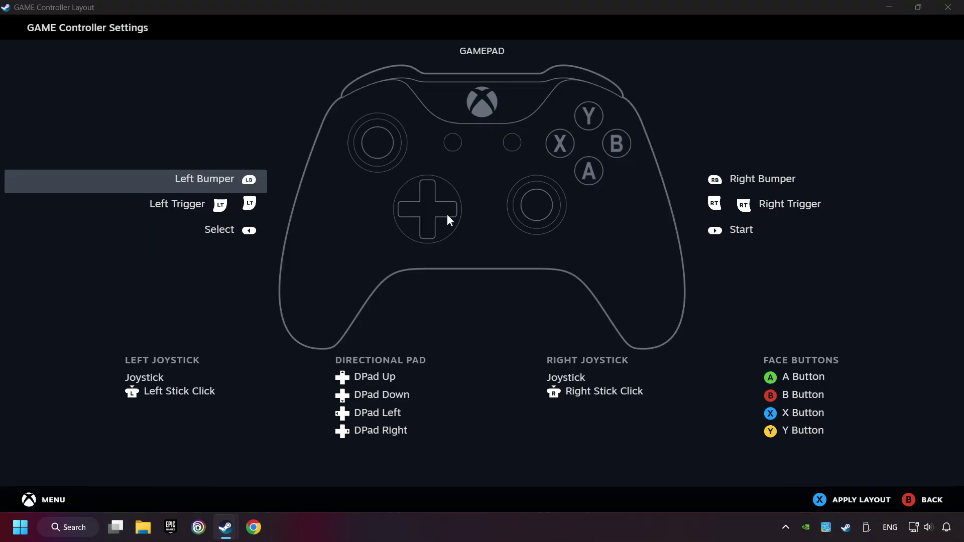
- Review the Gamepad template's Buttons, DPad, Triggers and Joysticks mappings
click(750, 179)
scroll(549, 180, down, 1)
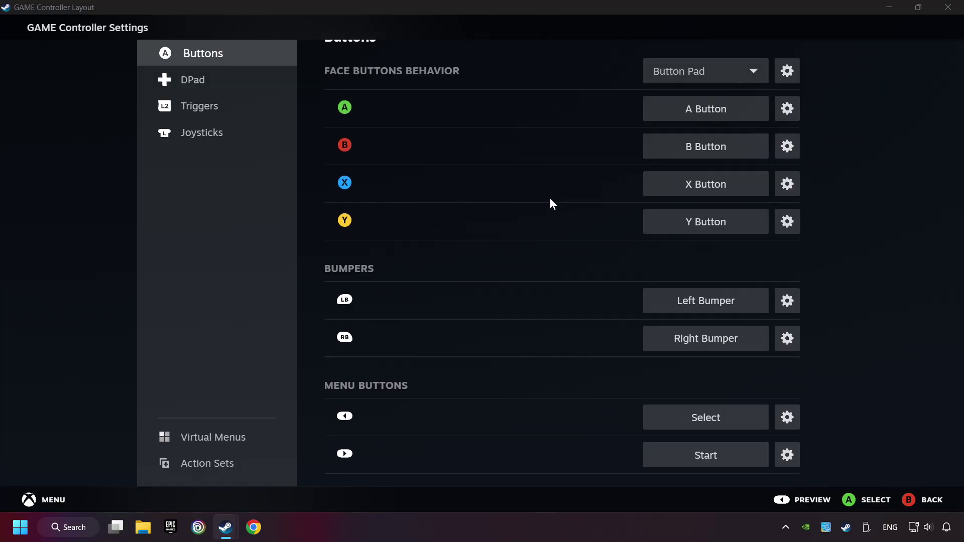
scroll(550, 198, up, 1)
click(191, 83)
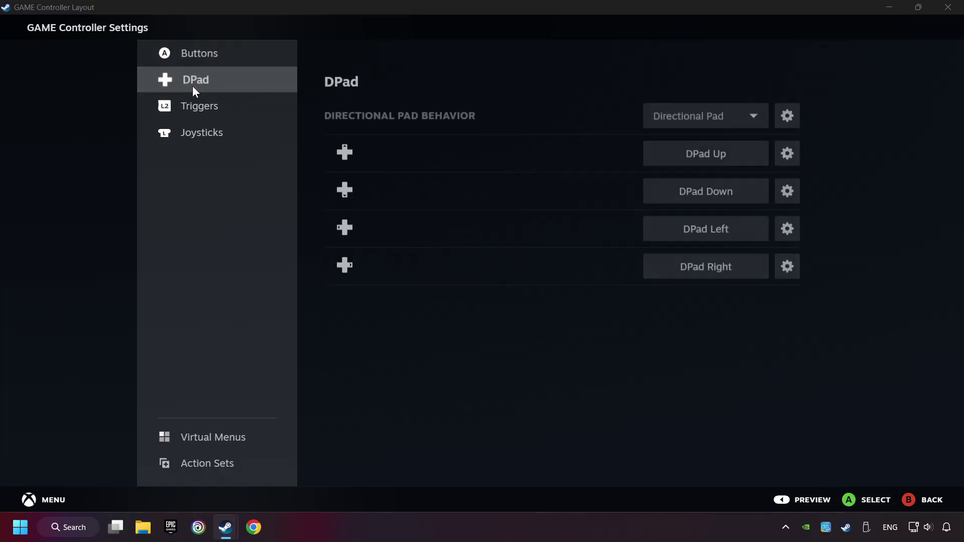
click(216, 106)
click(221, 129)
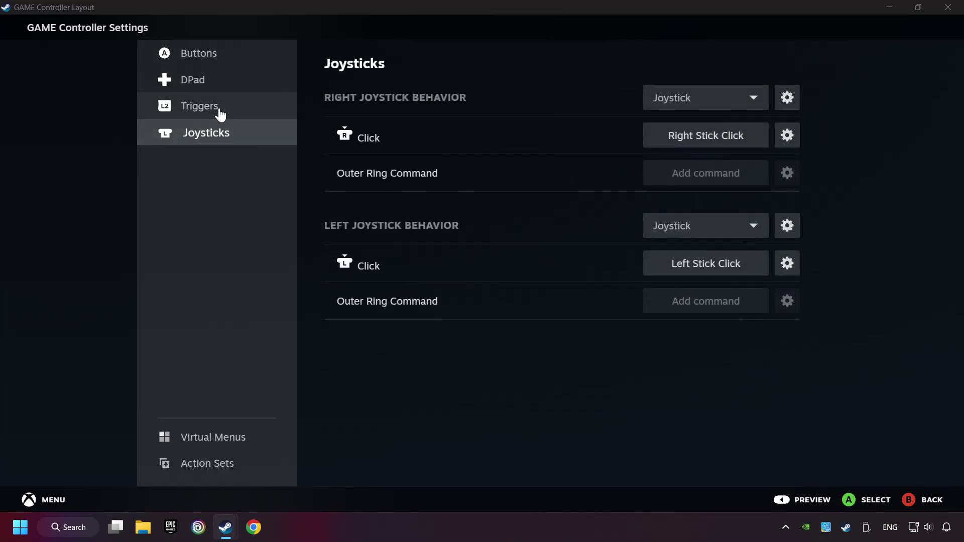
click(287, 64)
scroll(513, 268, down, 1)
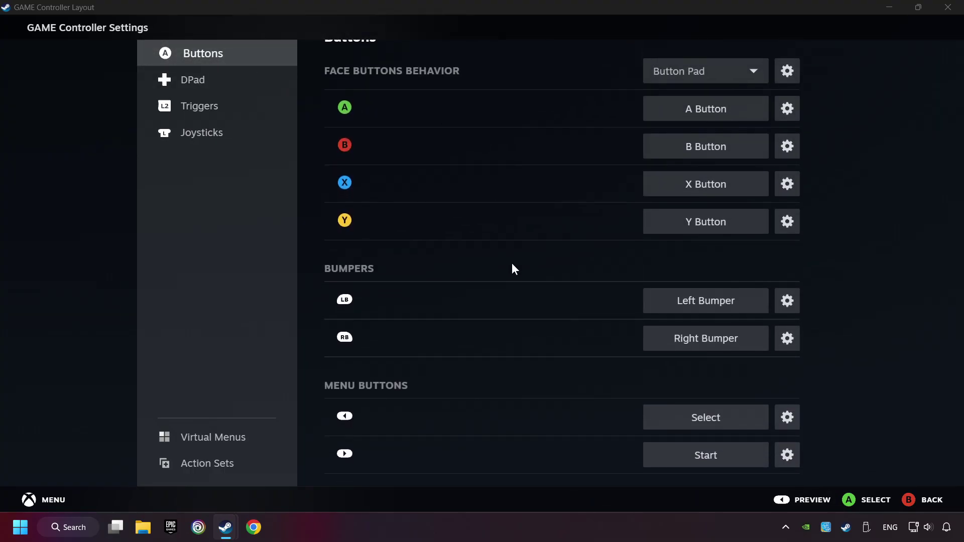
- Preview the full Gamepad layout, apply it to GAME, and return to GAME's page
click(805, 500)
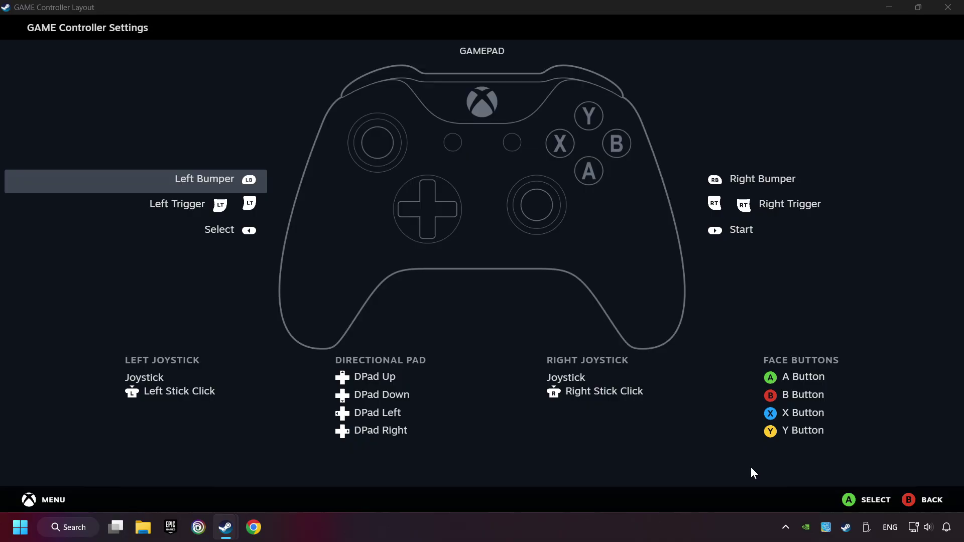
click(928, 500)
click(802, 502)
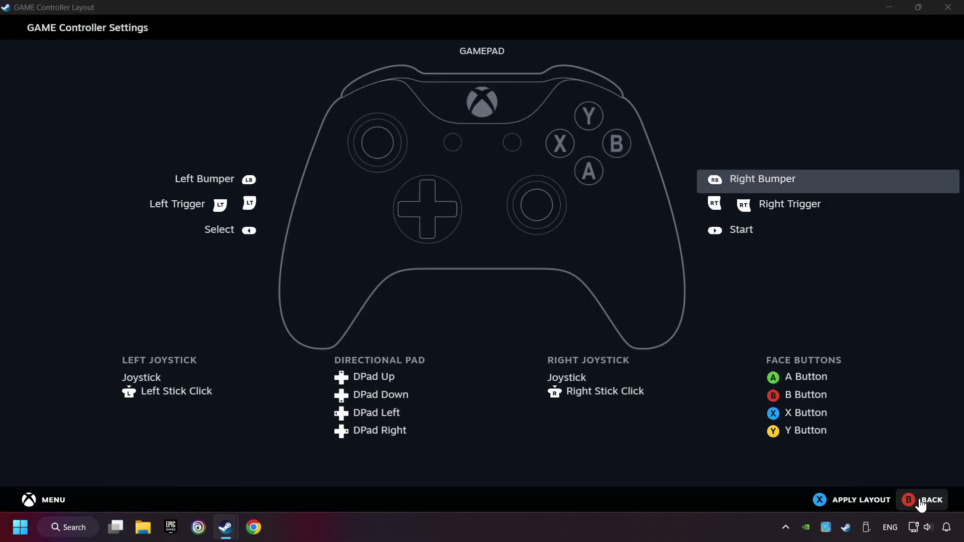
click(846, 504)
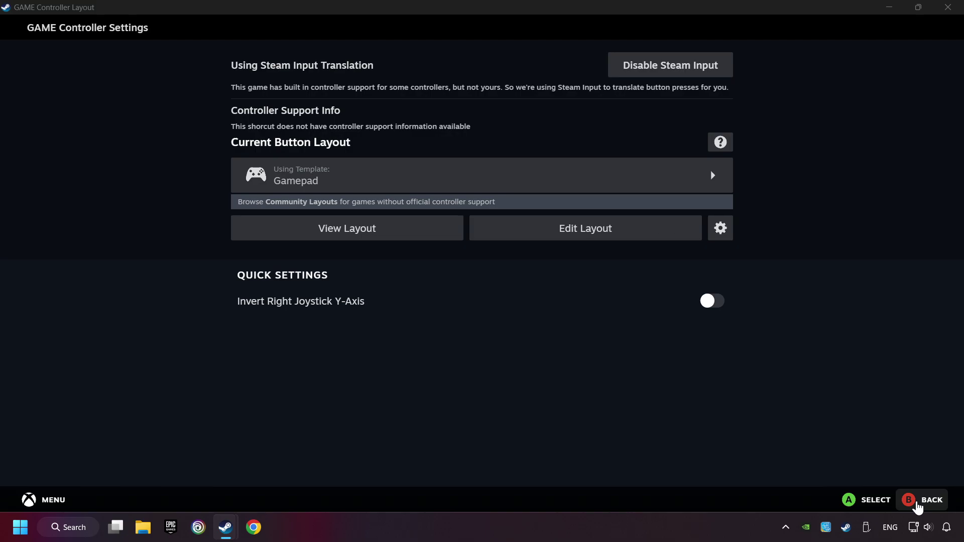
click(917, 502)
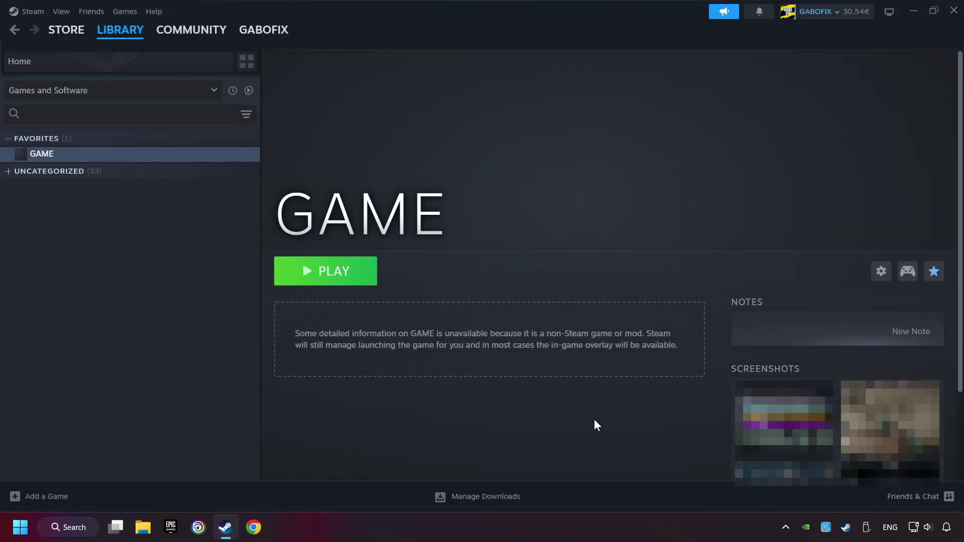